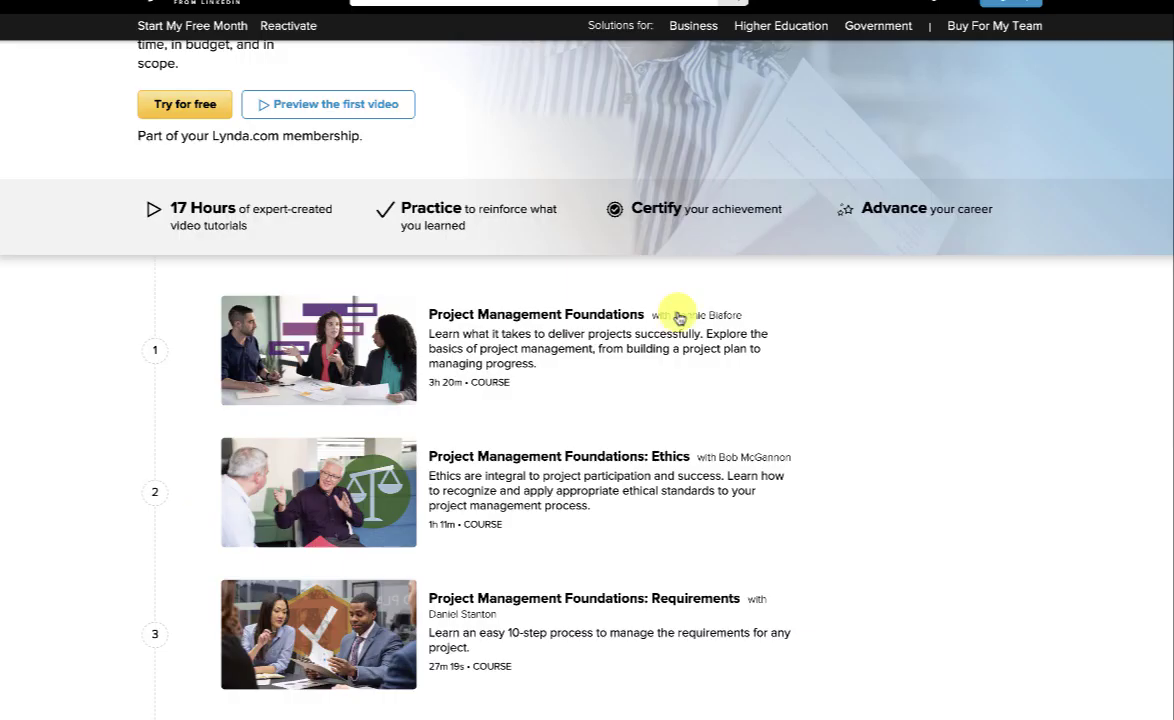
Scroll through the Lynda and Pluralsight learning path examples and the Google Cloud modernization page.
scroll(650, 398, up, 3)
scroll(560, 400, down, 3)
scroll(512, 401, down, 6)
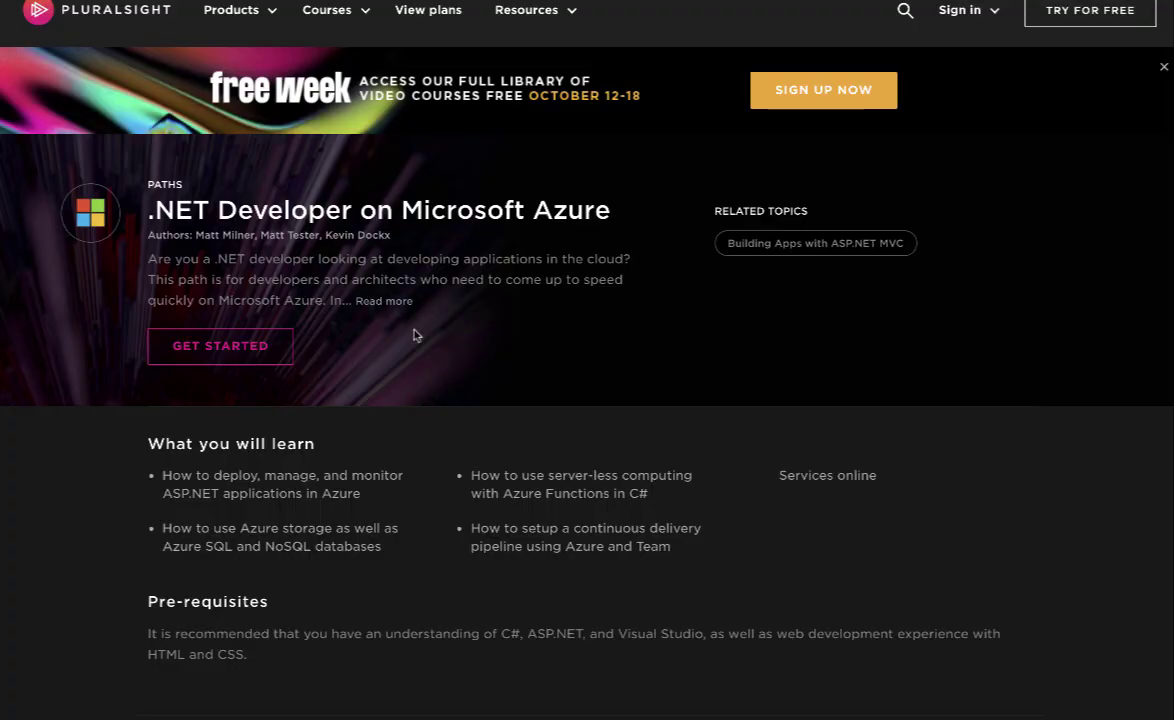
scroll(414, 333, down, 4)
scroll(416, 335, down, 2)
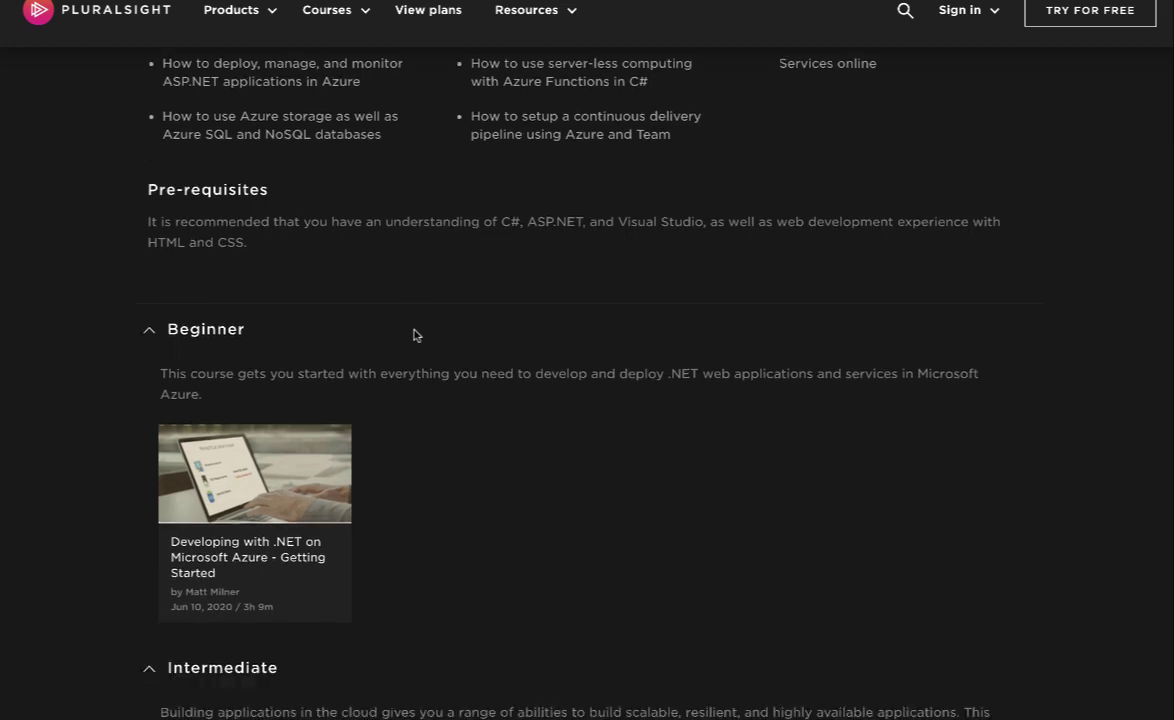
scroll(416, 335, up, 3)
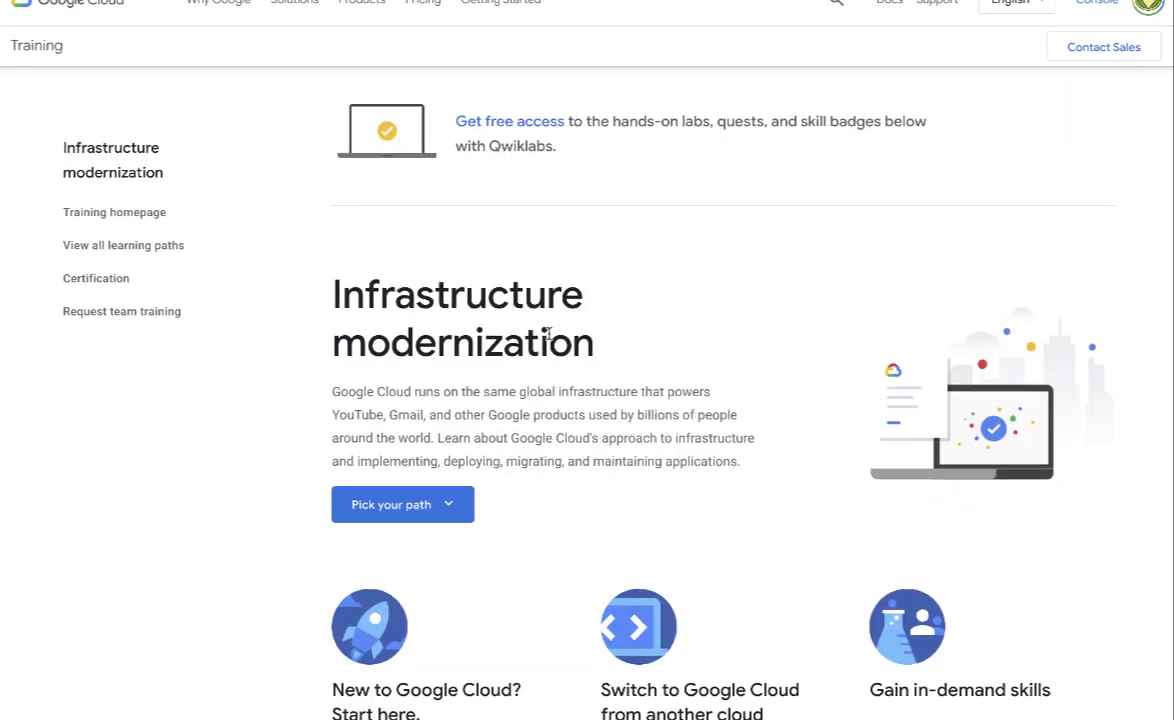
scroll(548, 336, down, 9)
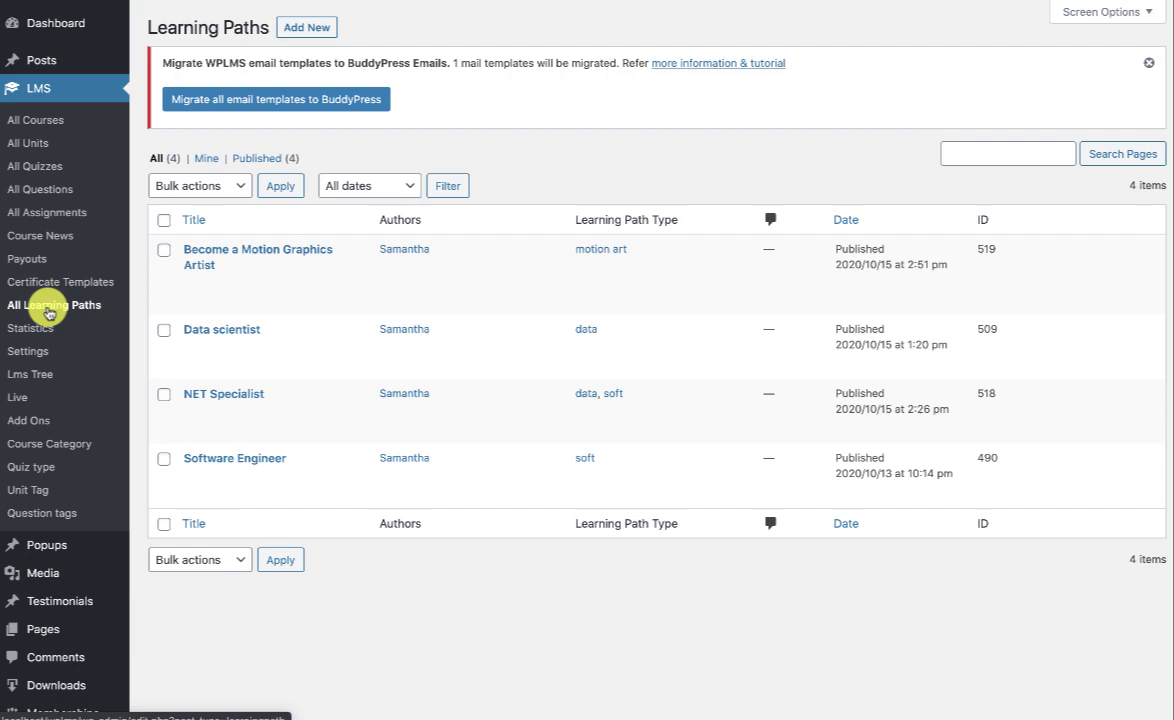
Open the Become a Motion Graphics Artist learning path in the editor.
click(258, 250)
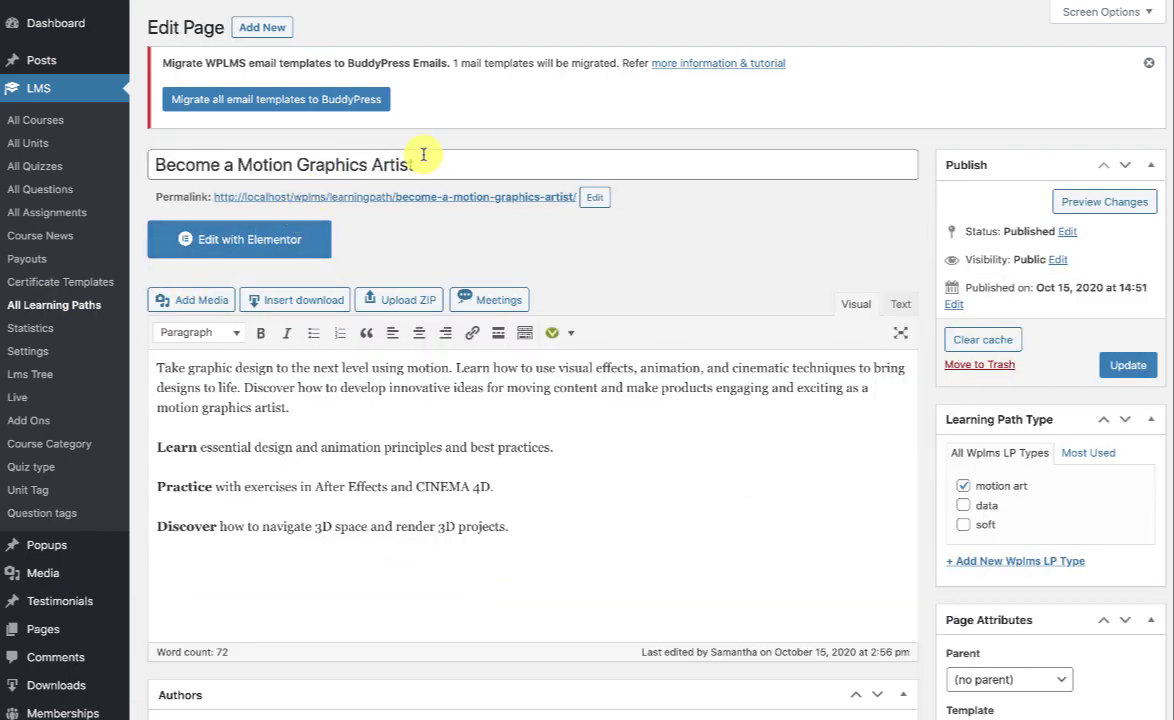
click(258, 400)
scroll(258, 397, down, 3)
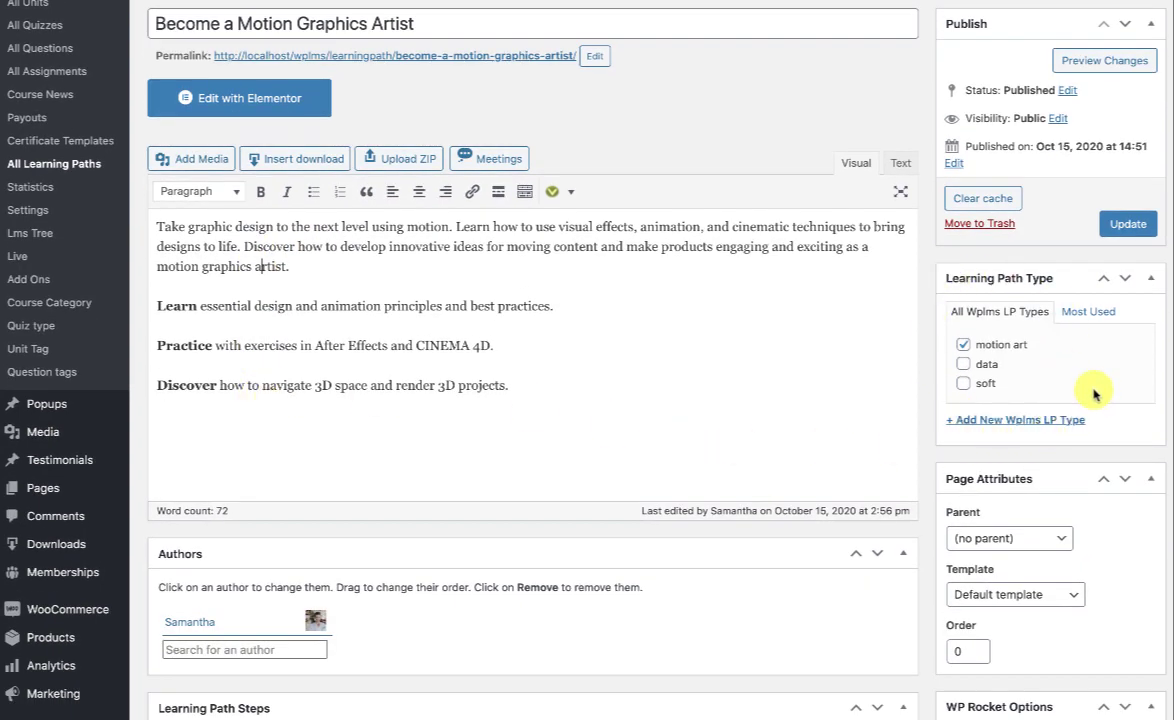
scroll(1028, 432, down, 5)
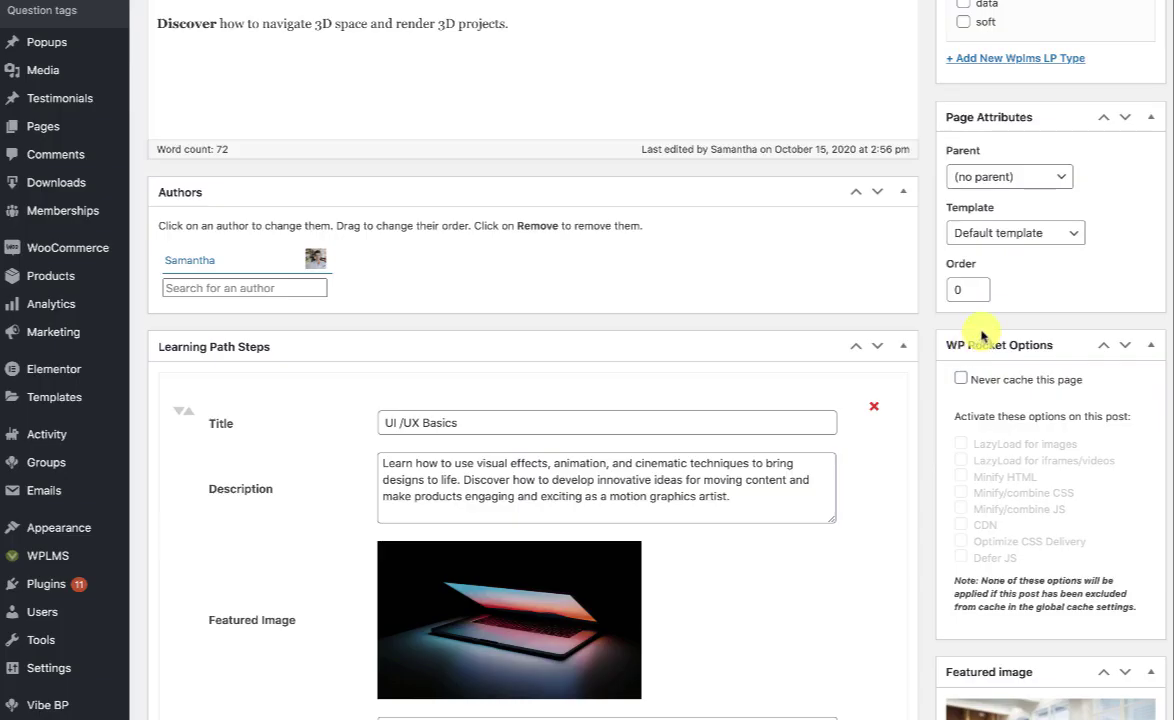
Collapse the Learning Path Steps and Settings boxes, then open the path's public page in a new tab.
click(902, 347)
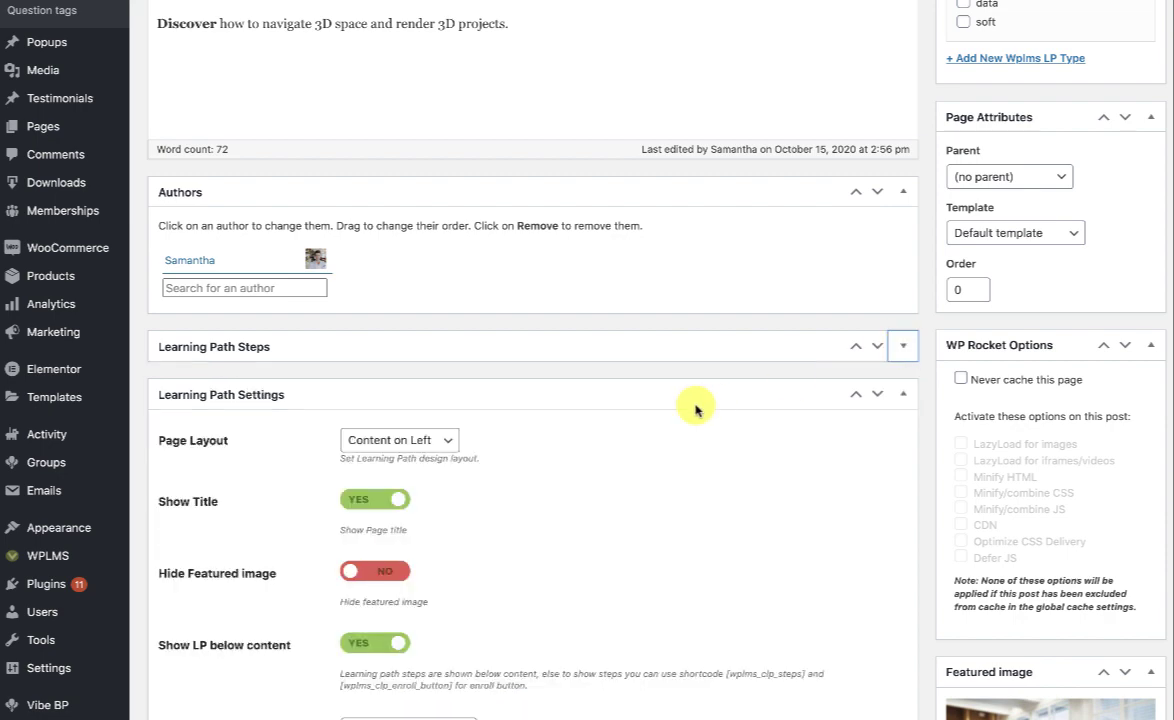
click(902, 395)
scroll(912, 430, down, 3)
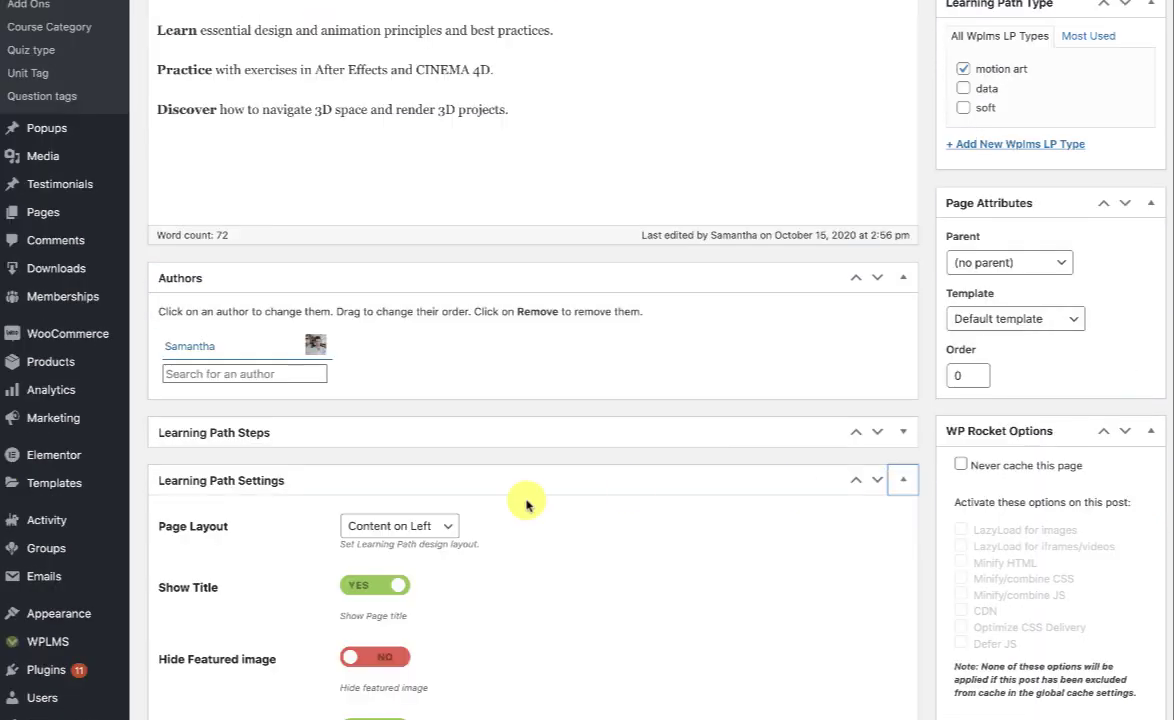
scroll(456, 513, down, 1)
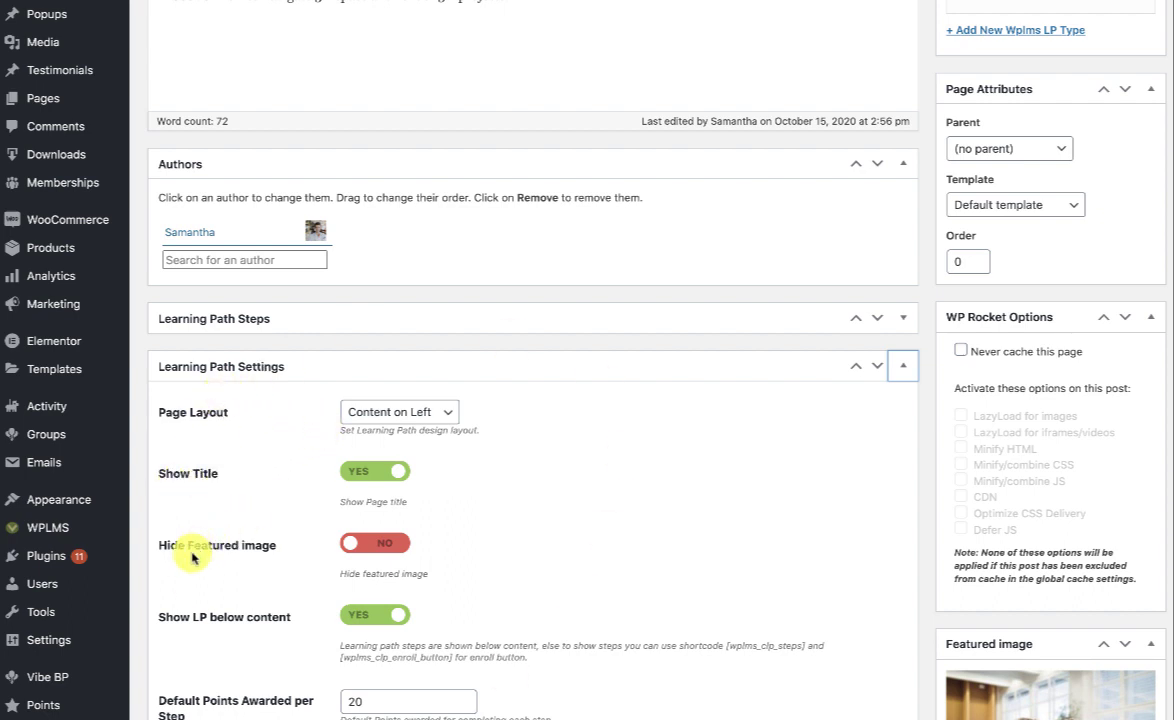
scroll(212, 680, down, 1)
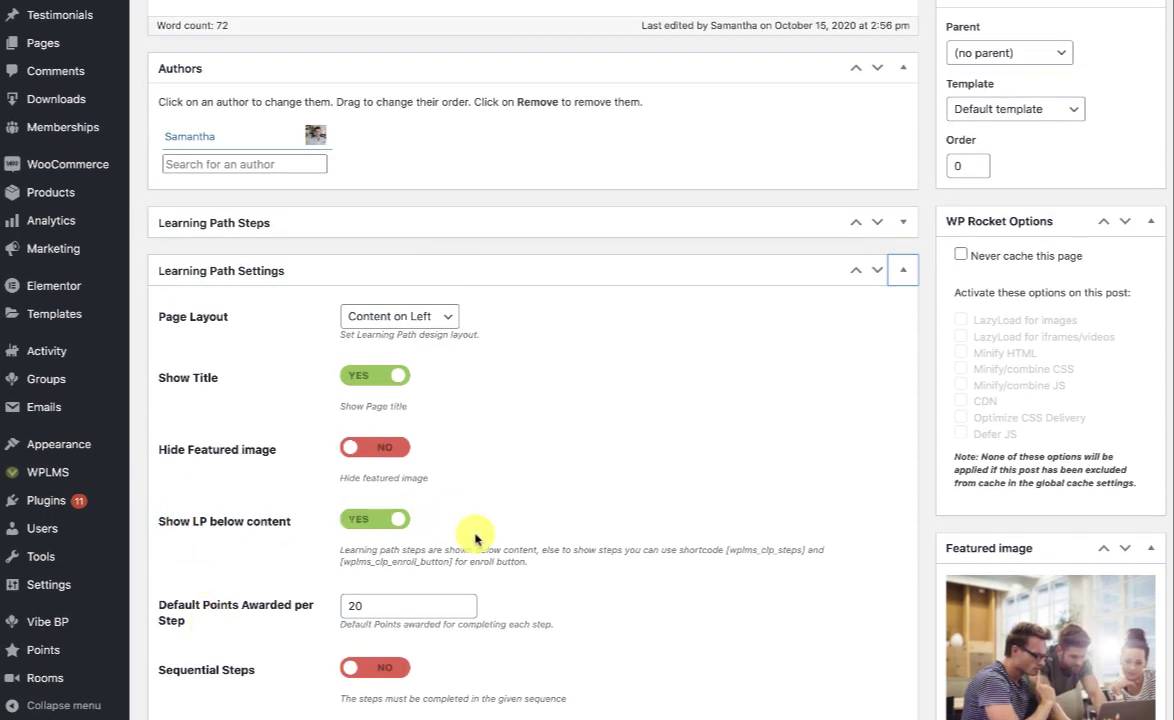
scroll(472, 532, up, 7)
scroll(475, 535, down, 1)
right_click(402, 197)
click(430, 205)
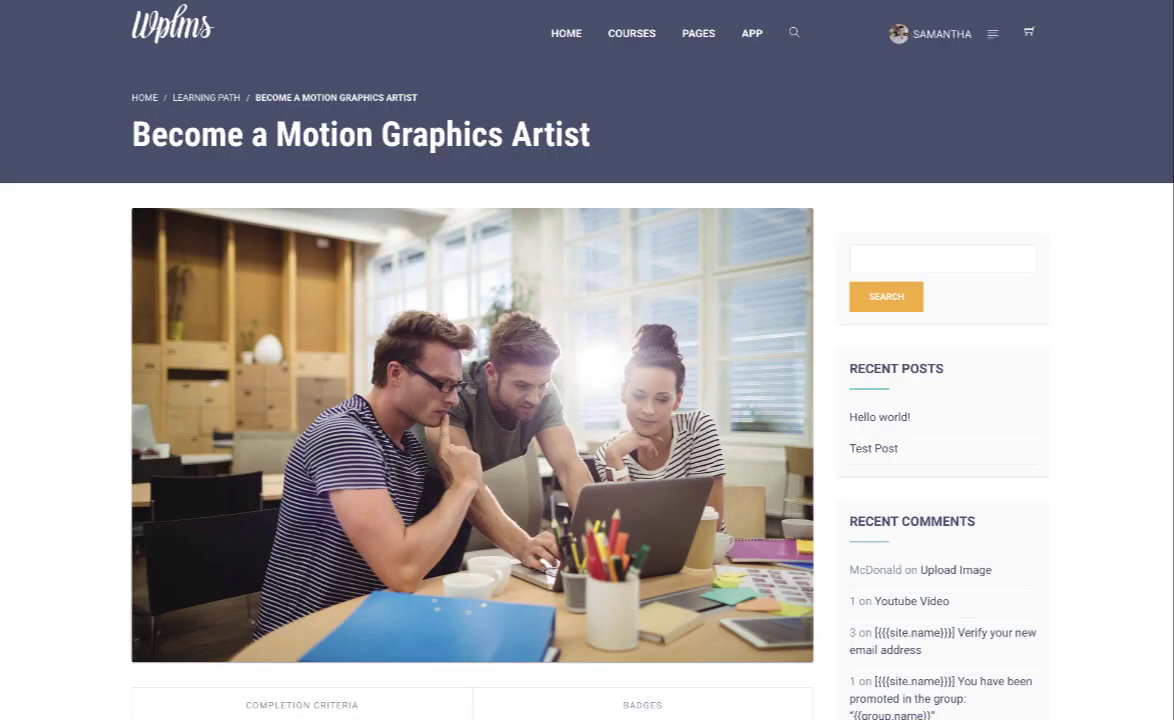
Review the Motion Graphics Artist front-end page and its description.
drag(140, 134, 524, 131)
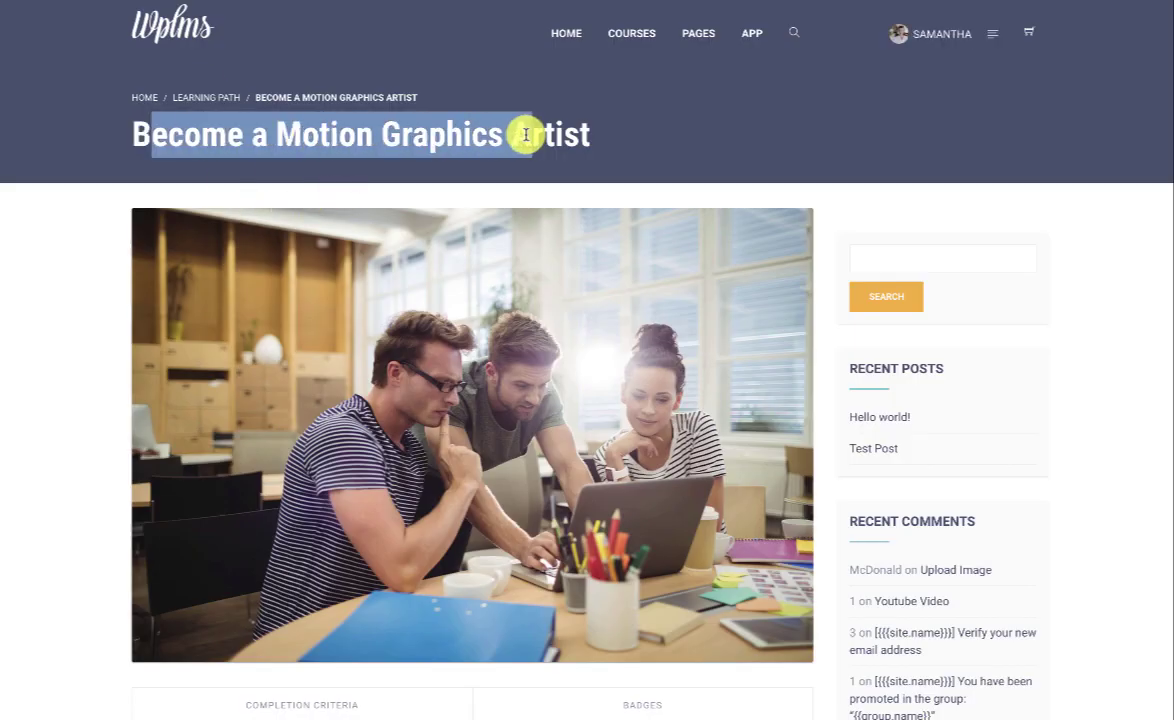
scroll(527, 140, down, 2)
scroll(393, 322, down, 3)
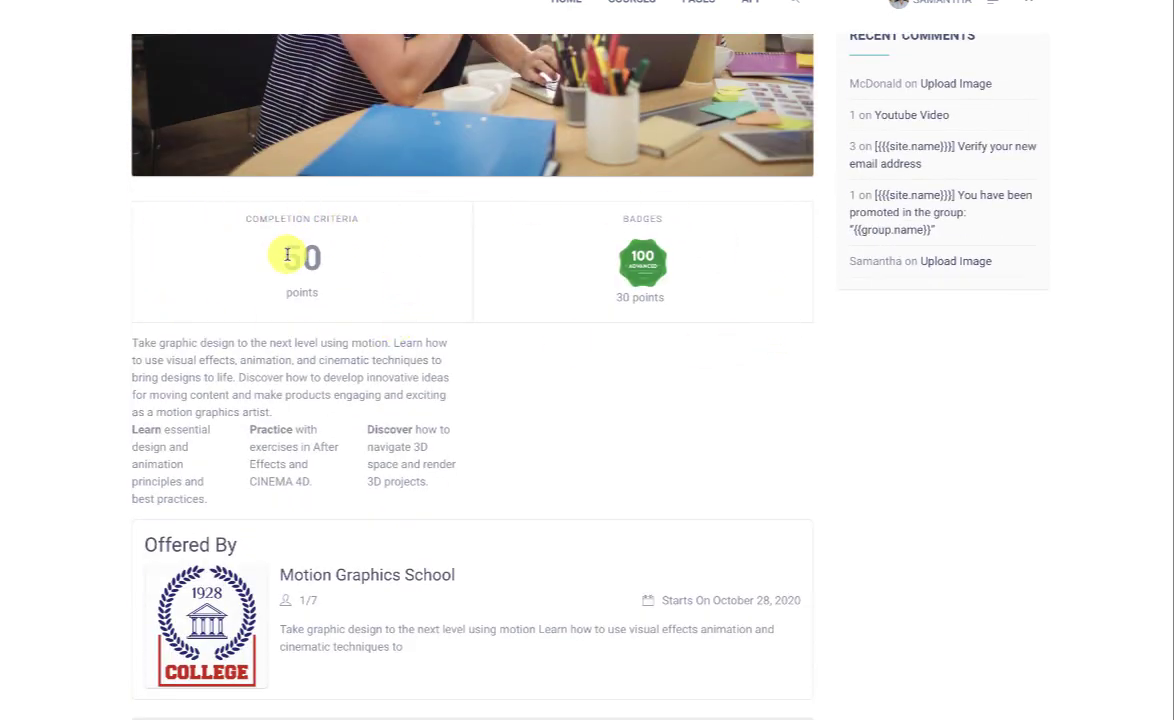
scroll(440, 291, down, 1)
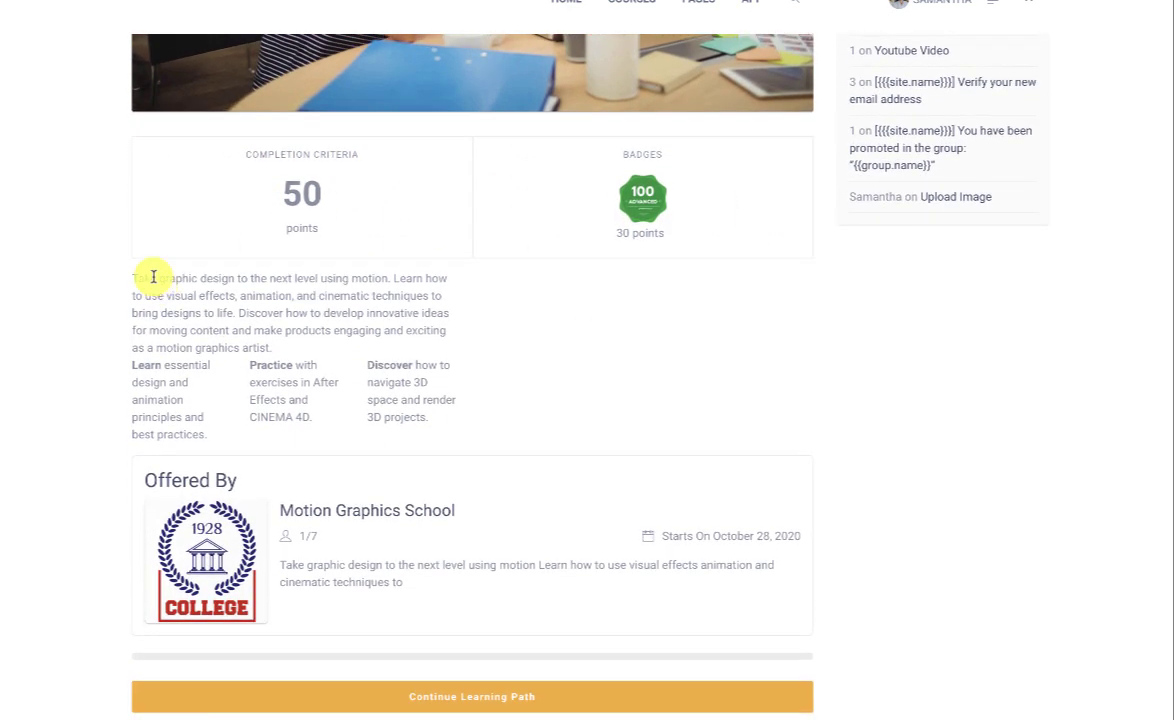
drag(153, 277, 265, 440)
scroll(265, 440, down, 2)
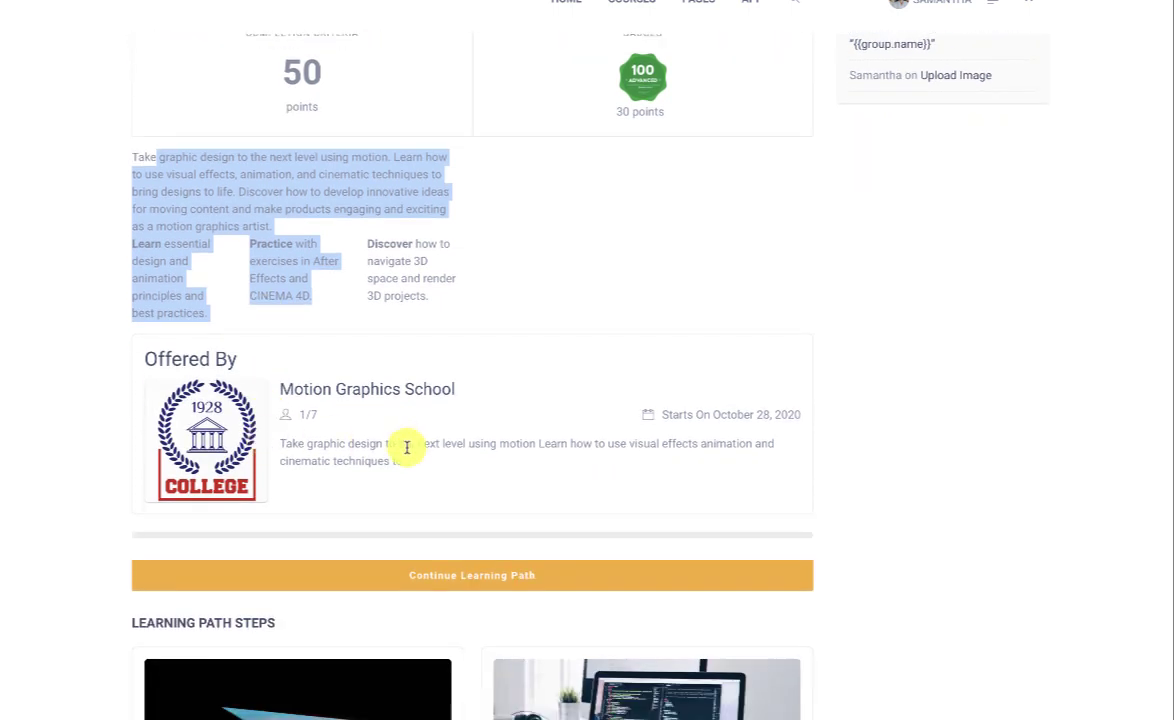
click(92, 349)
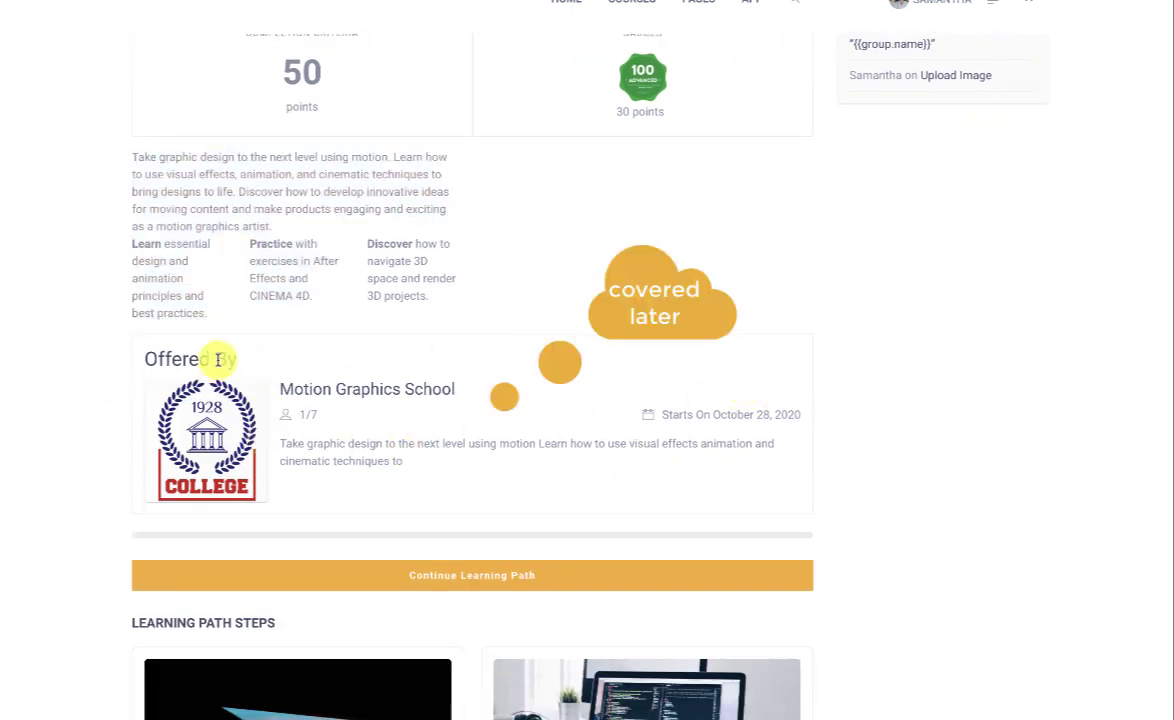
Review the Offered By card, toggle Sequential Steps and scroll through the numbered steps.
drag(170, 358, 277, 361)
scroll(277, 361, down, 5)
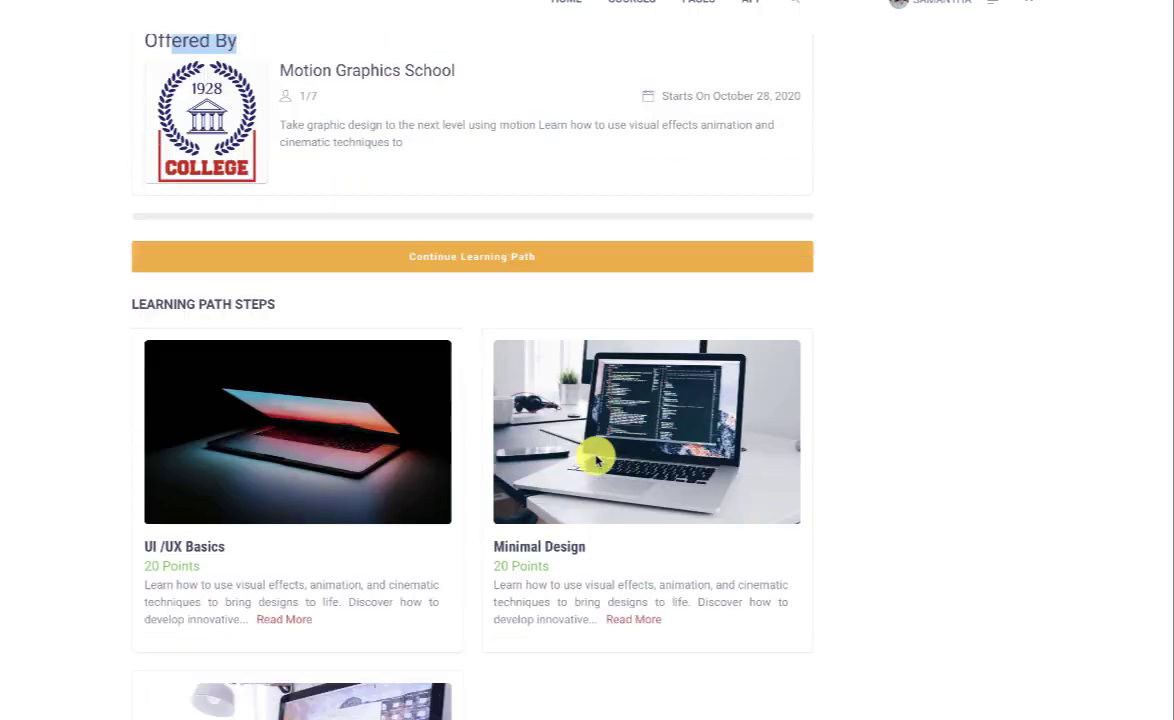
scroll(229, 630, down, 2)
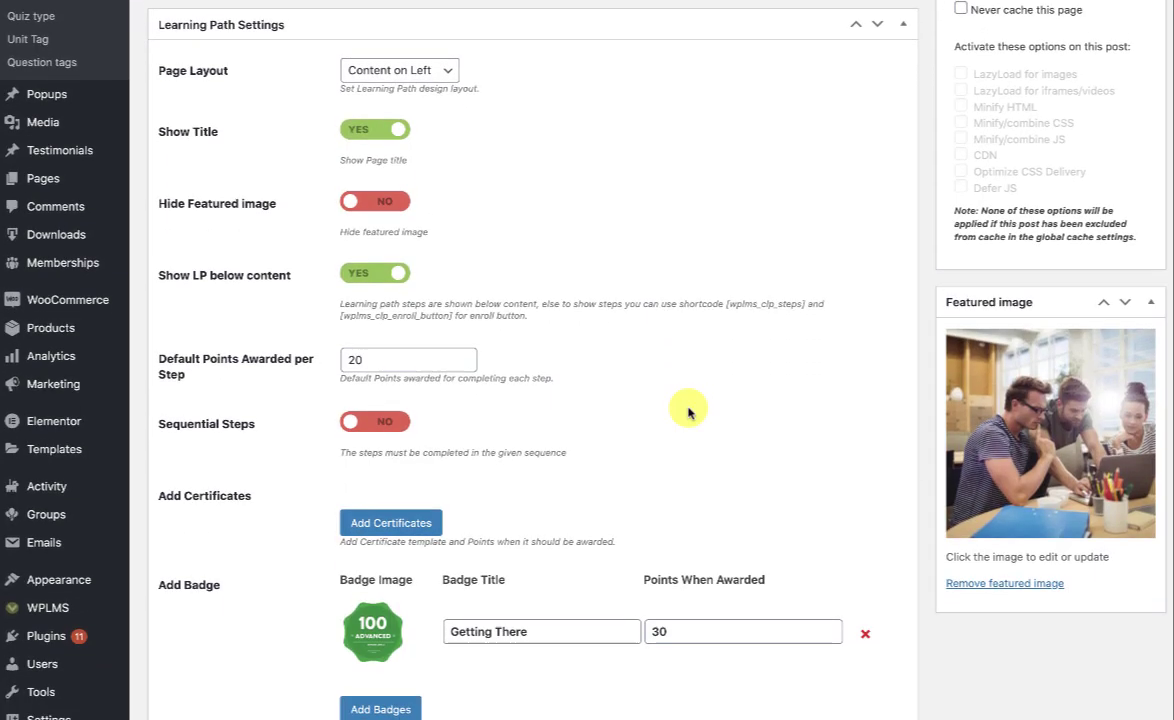
click(369, 430)
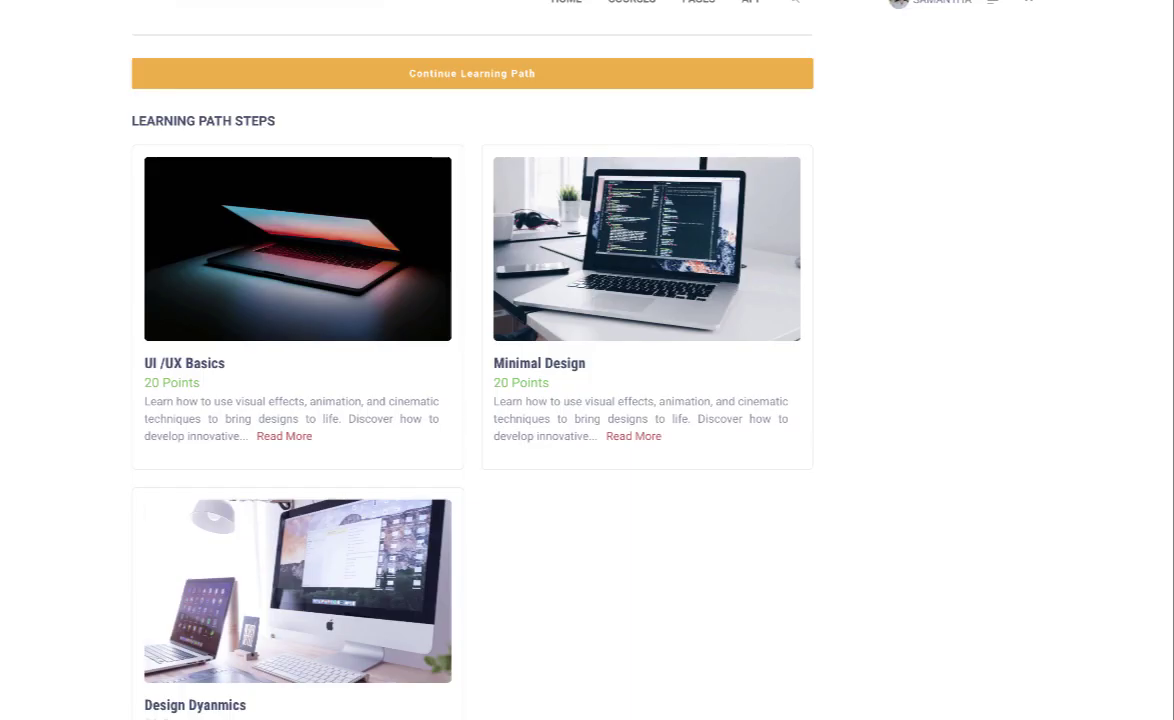
scroll(573, 615, down, 1)
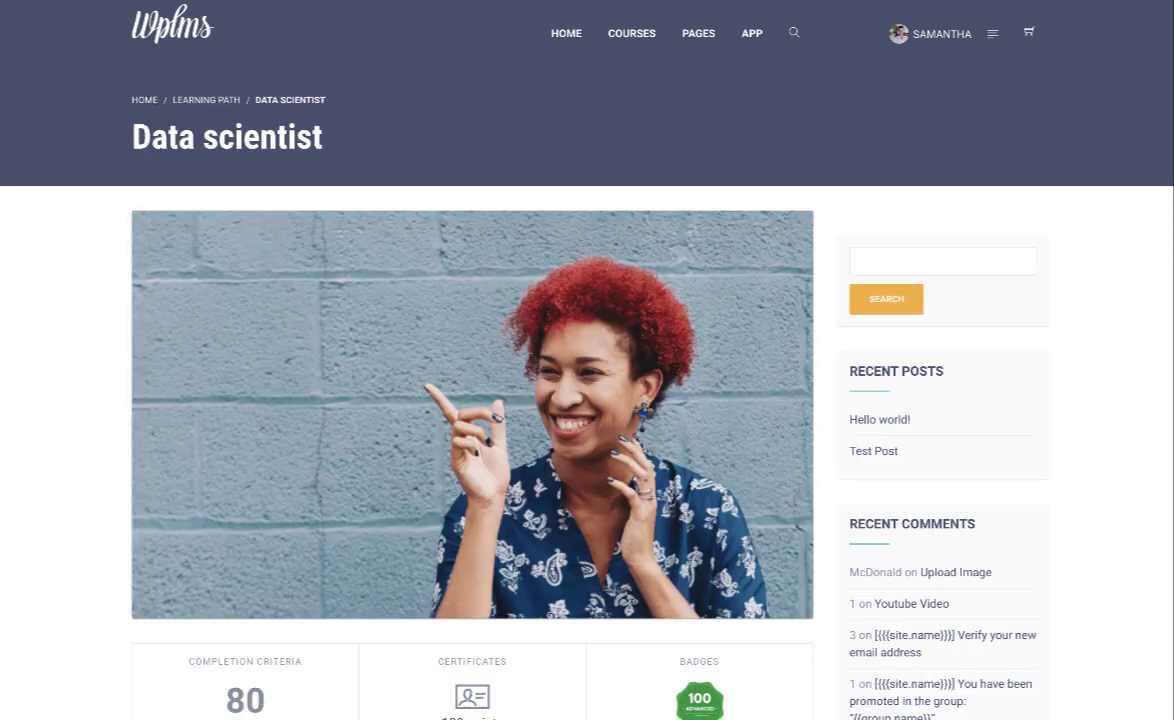
scroll(485, 335, down, 10)
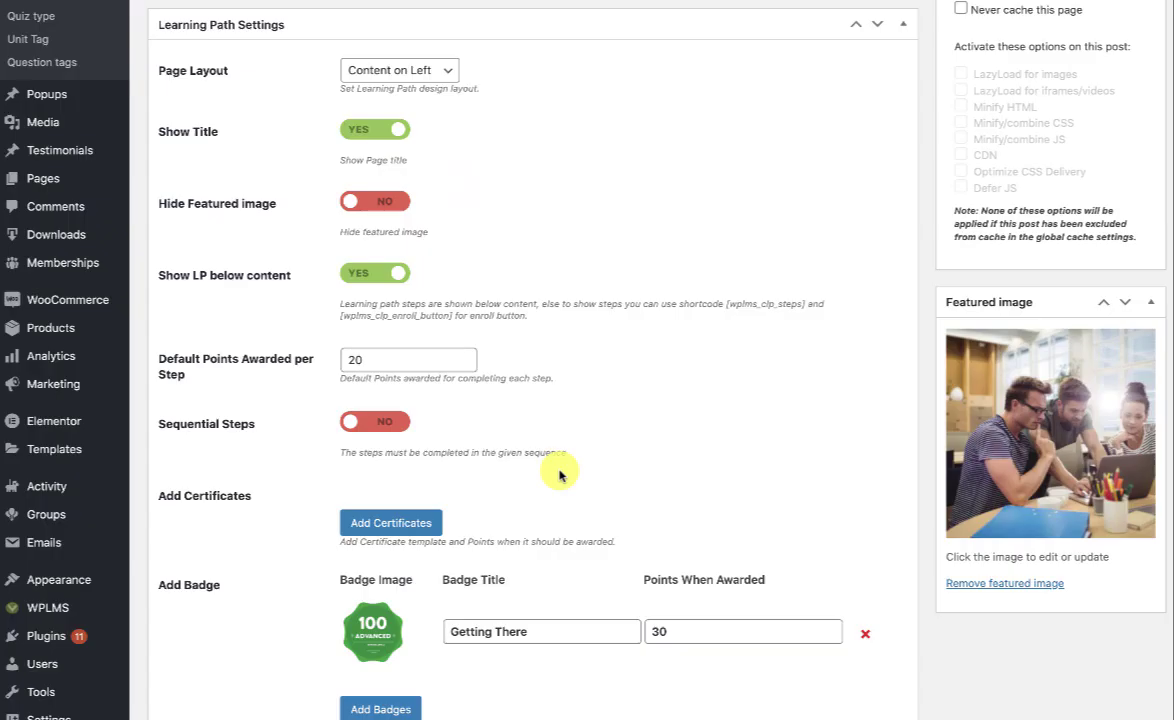
scroll(559, 475, down, 2)
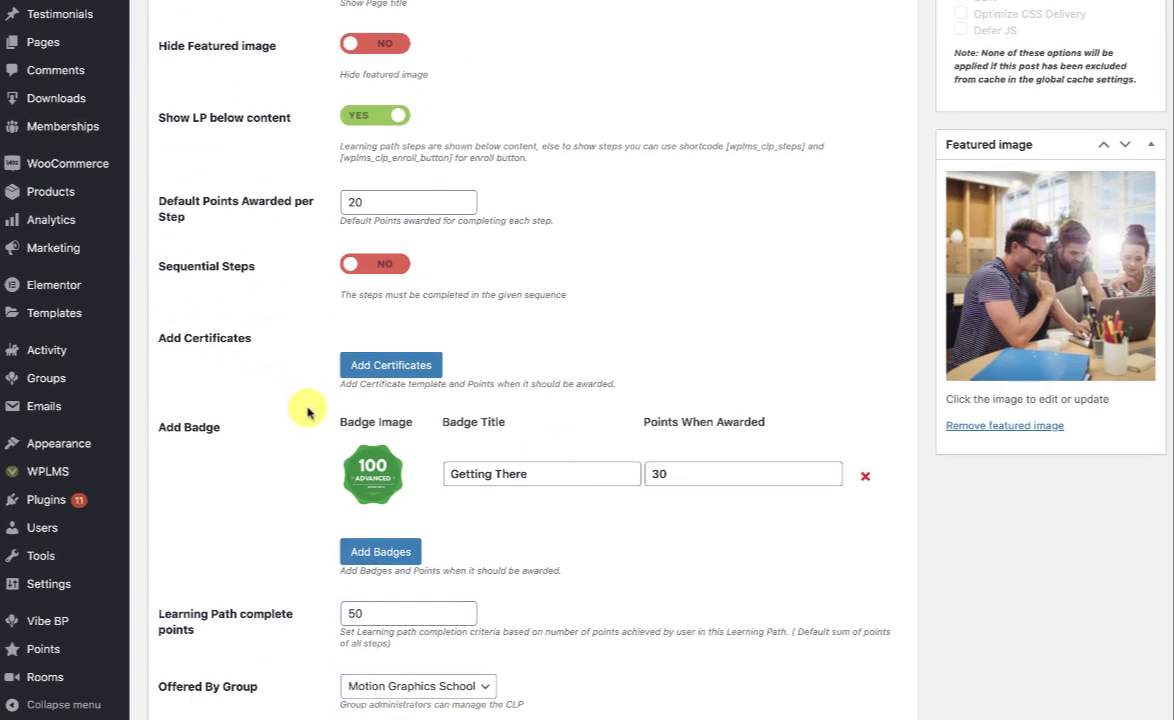
Add the Certificate General certificate awarded at 20 points and set completion points to 50.
scroll(309, 411, down, 2)
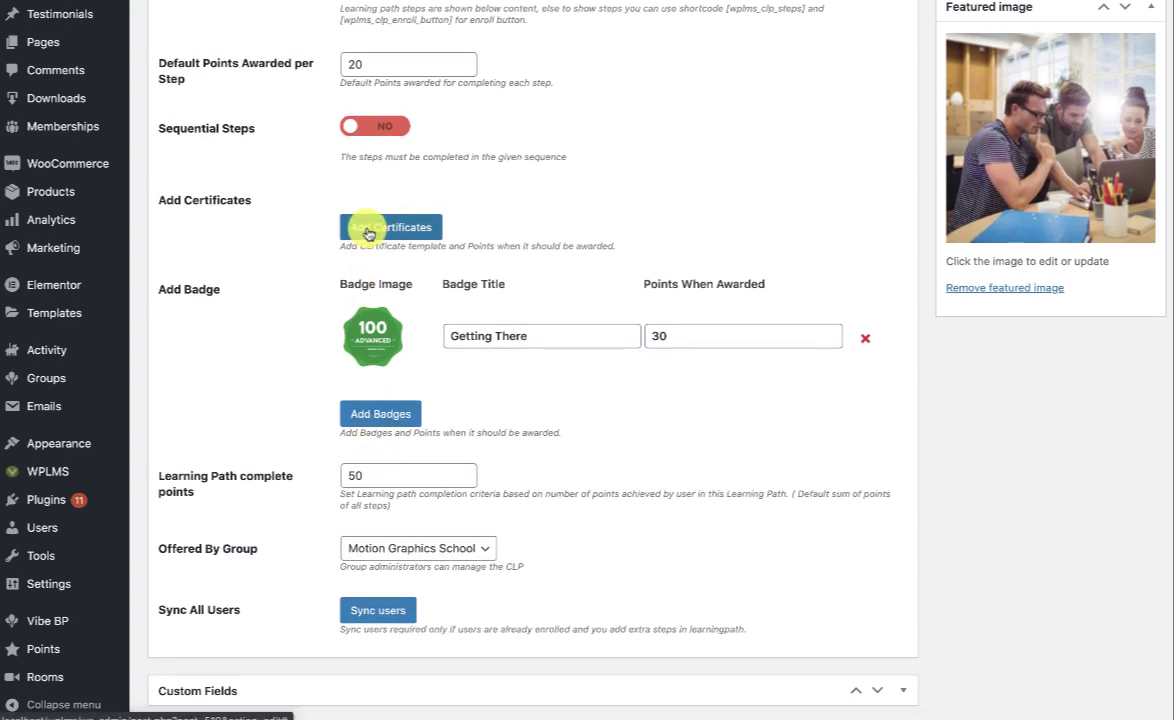
click(367, 232)
click(520, 174)
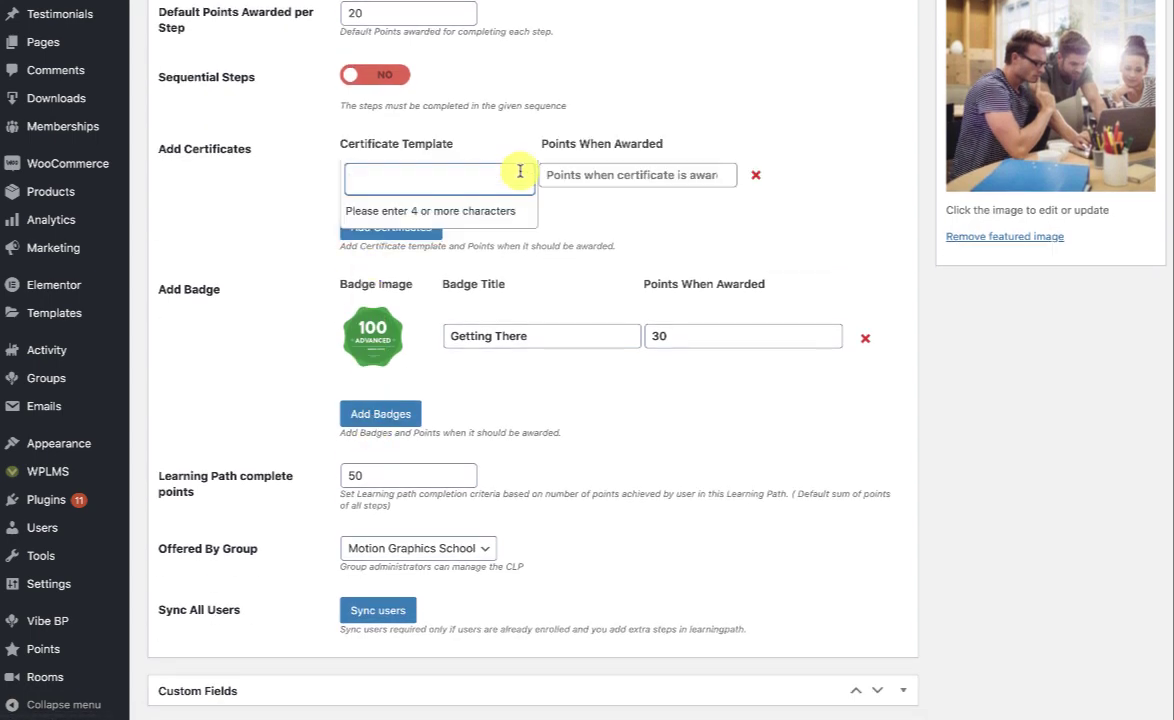
text(general)
click(388, 220)
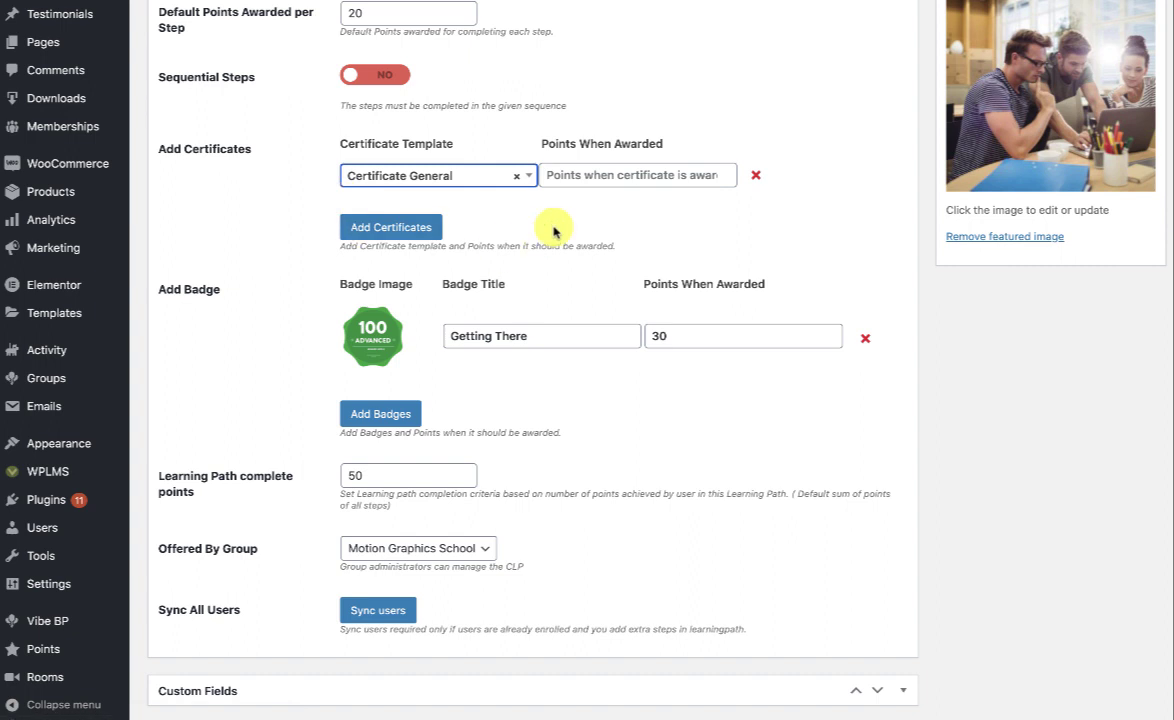
click(569, 185)
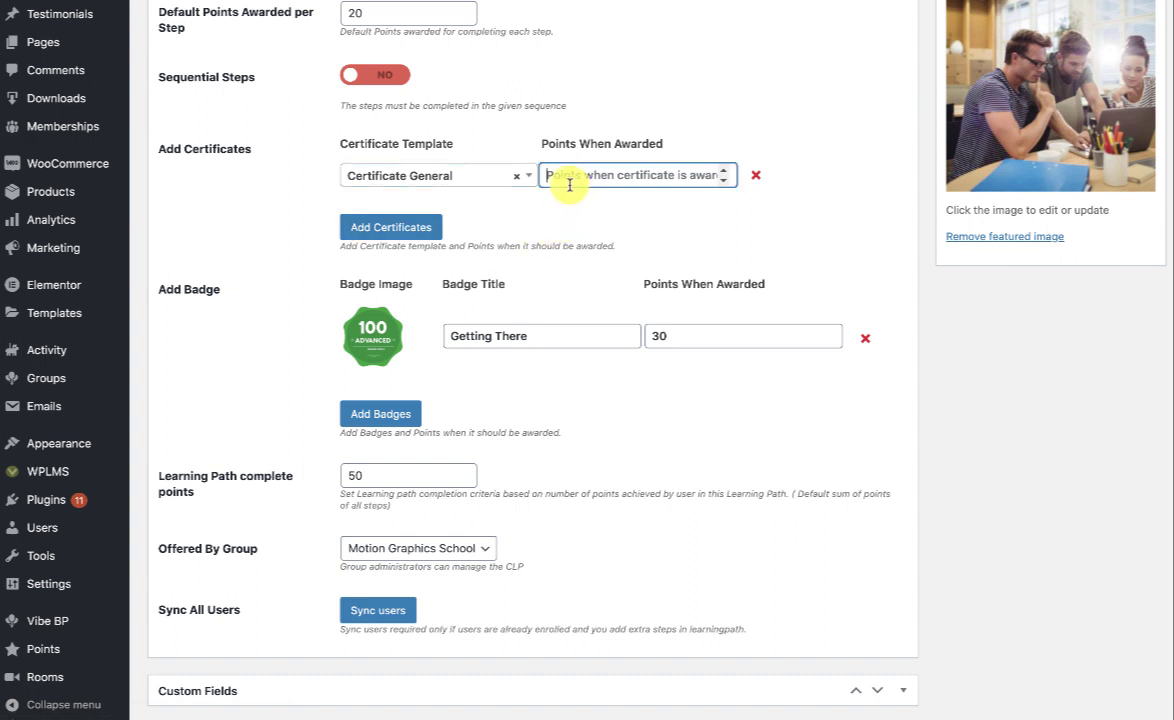
text(20)
click(687, 221)
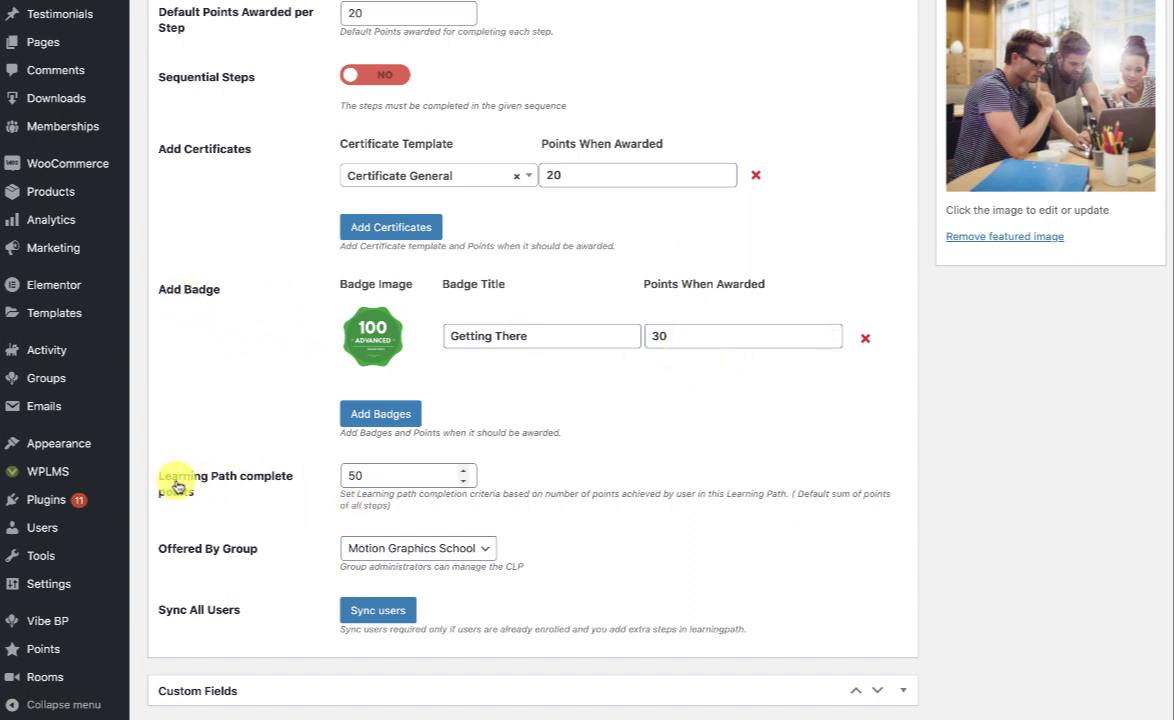
click(375, 477)
text(50)
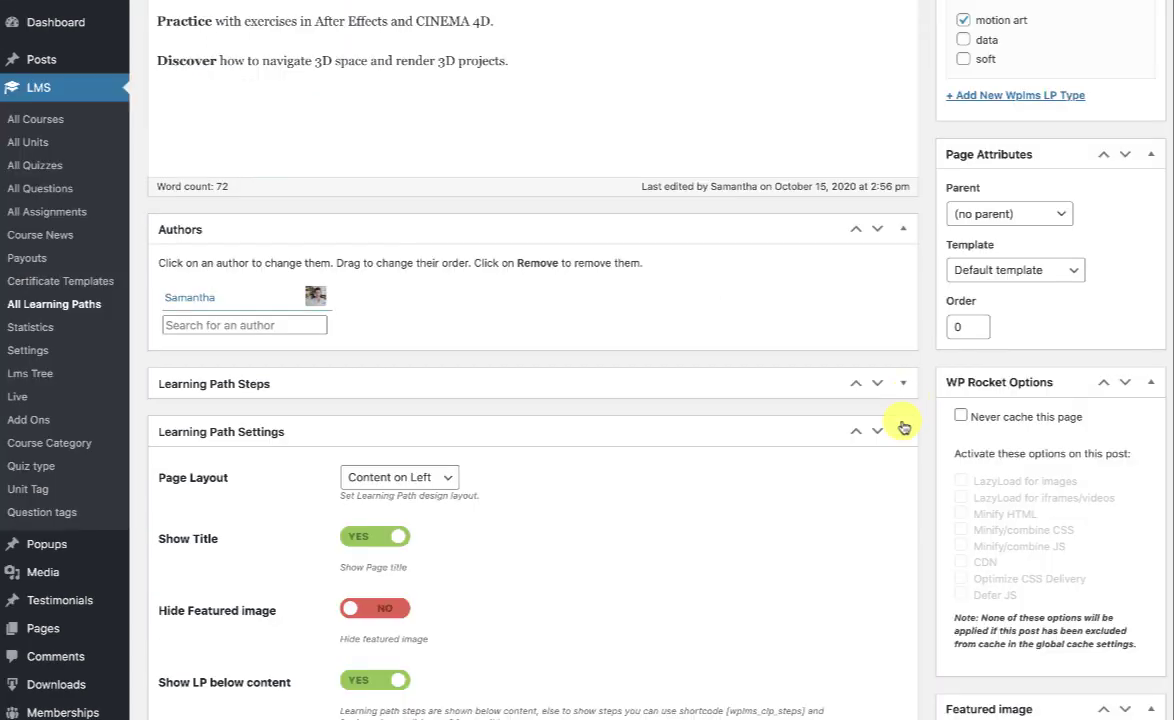
Expand Learning Path Steps and review the UI /UX Basics step's 20 points and 50-point threshold.
click(907, 384)
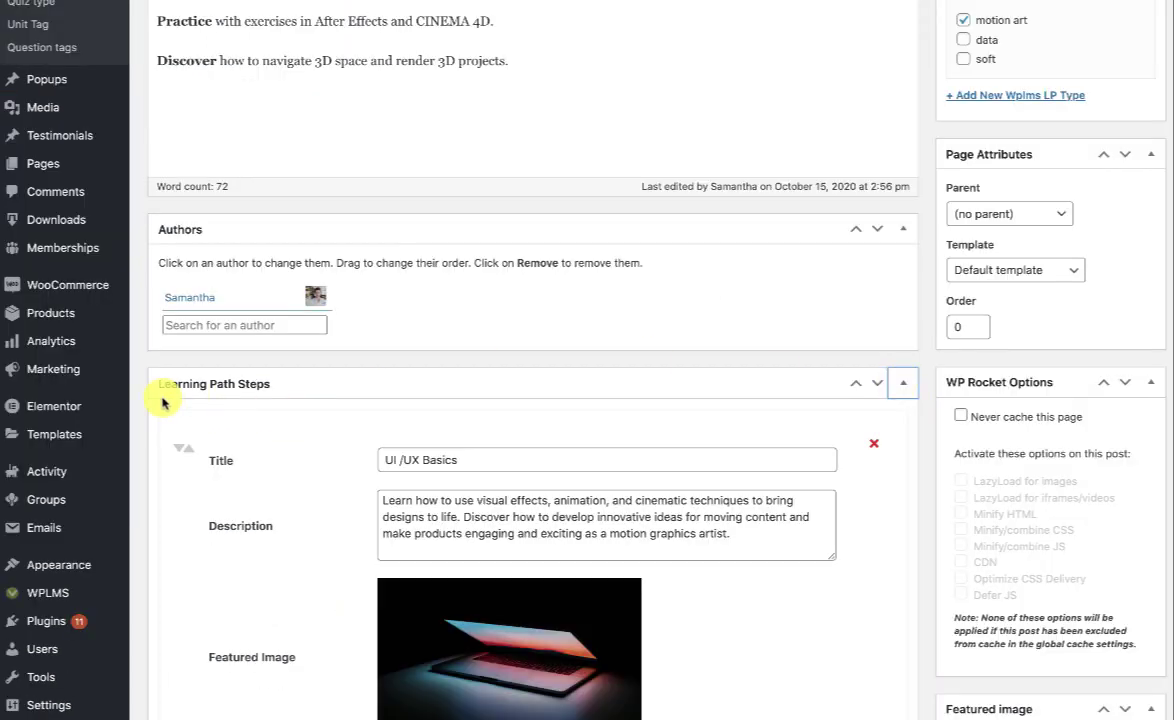
scroll(162, 395, down, 3)
click(416, 623)
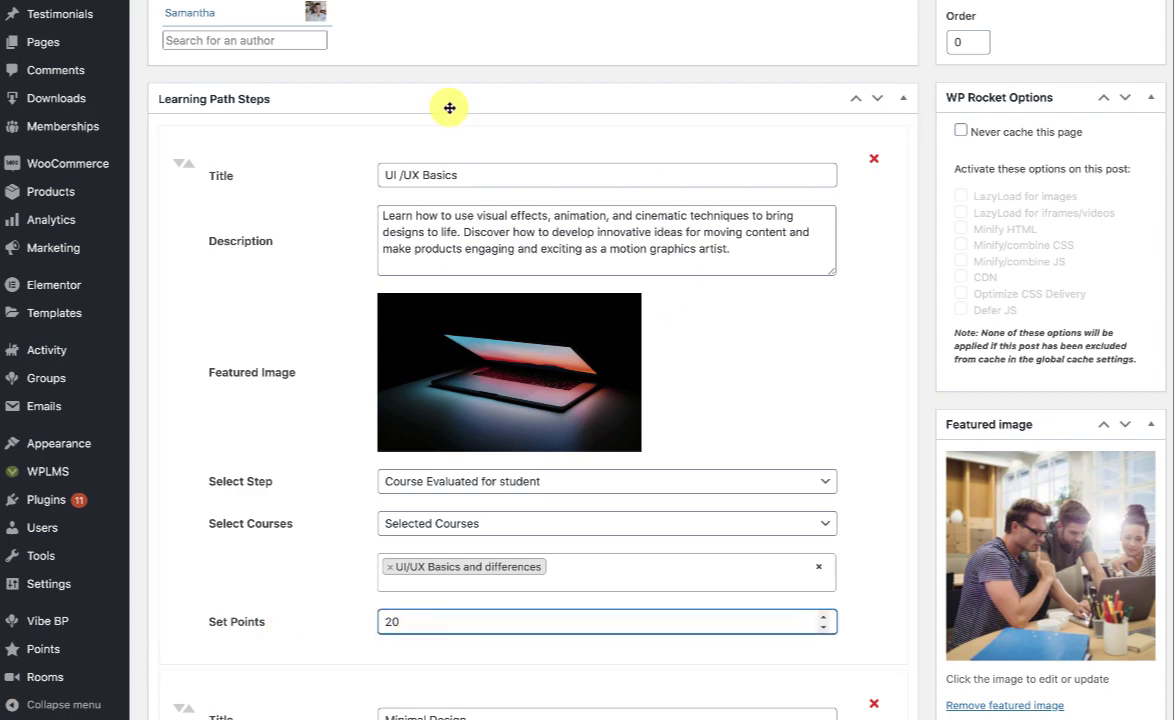
click(898, 504)
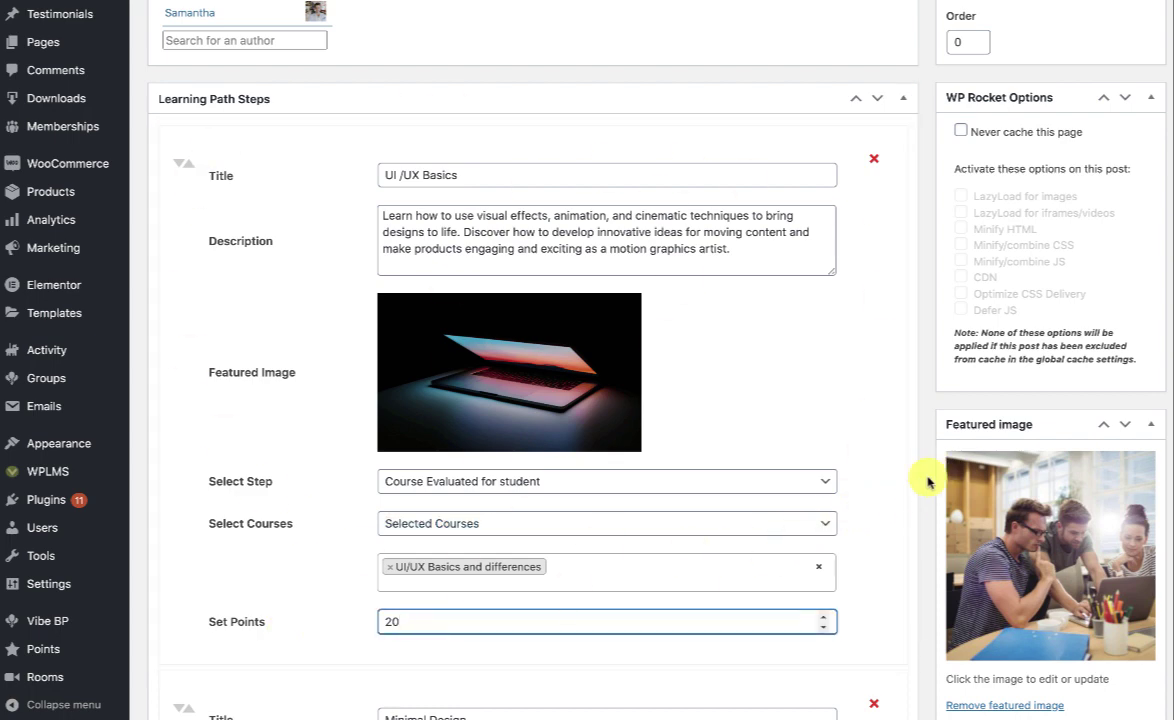
scroll(920, 495, down, 6)
scroll(921, 501, down, 6)
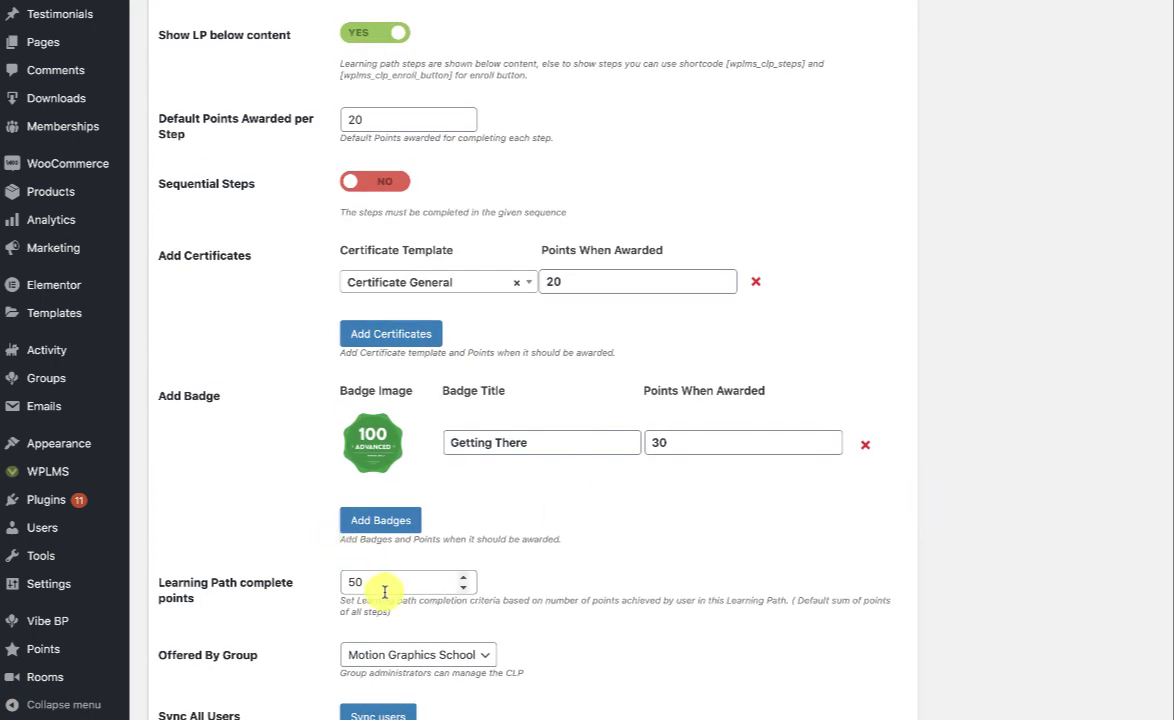
drag(395, 583, 301, 576)
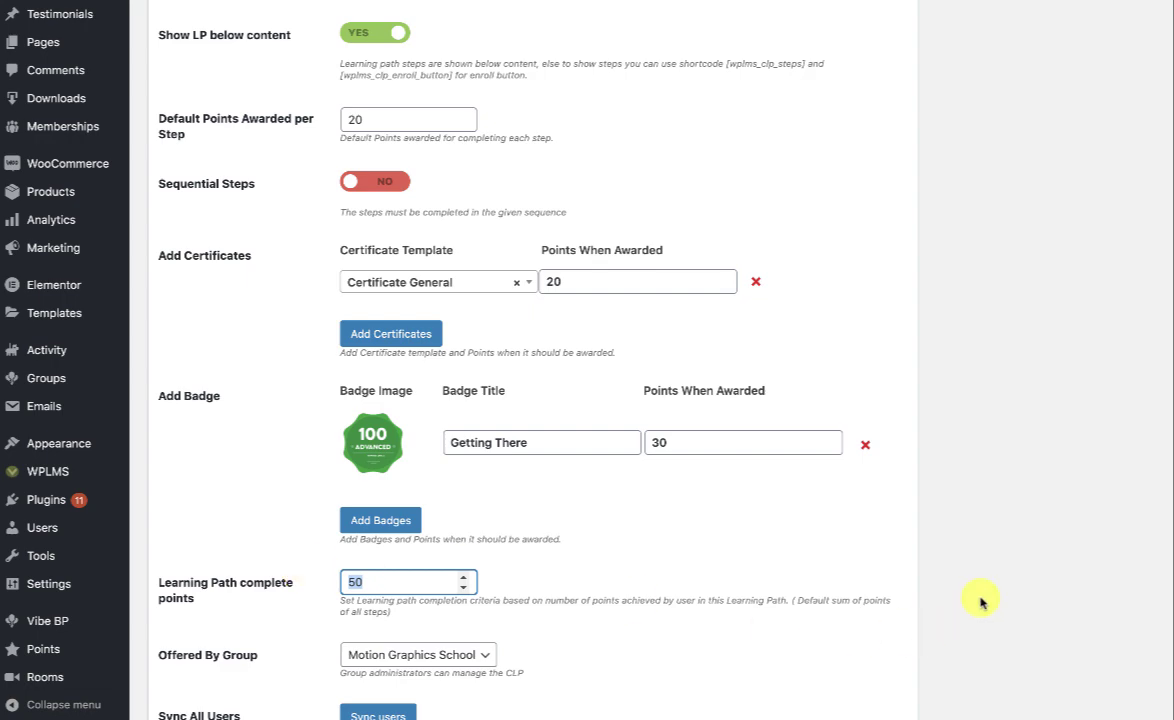
scroll(983, 600, up, 15)
scroll(968, 578, up, 3)
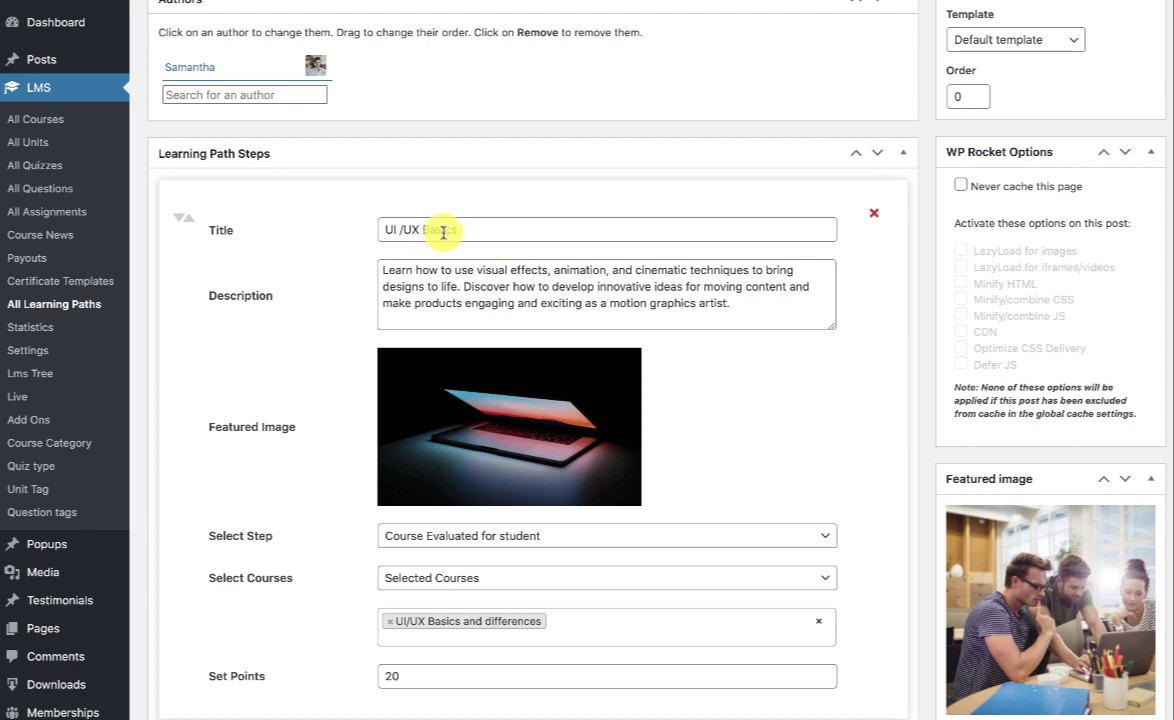
click(440, 298)
scroll(723, 312, down, 1)
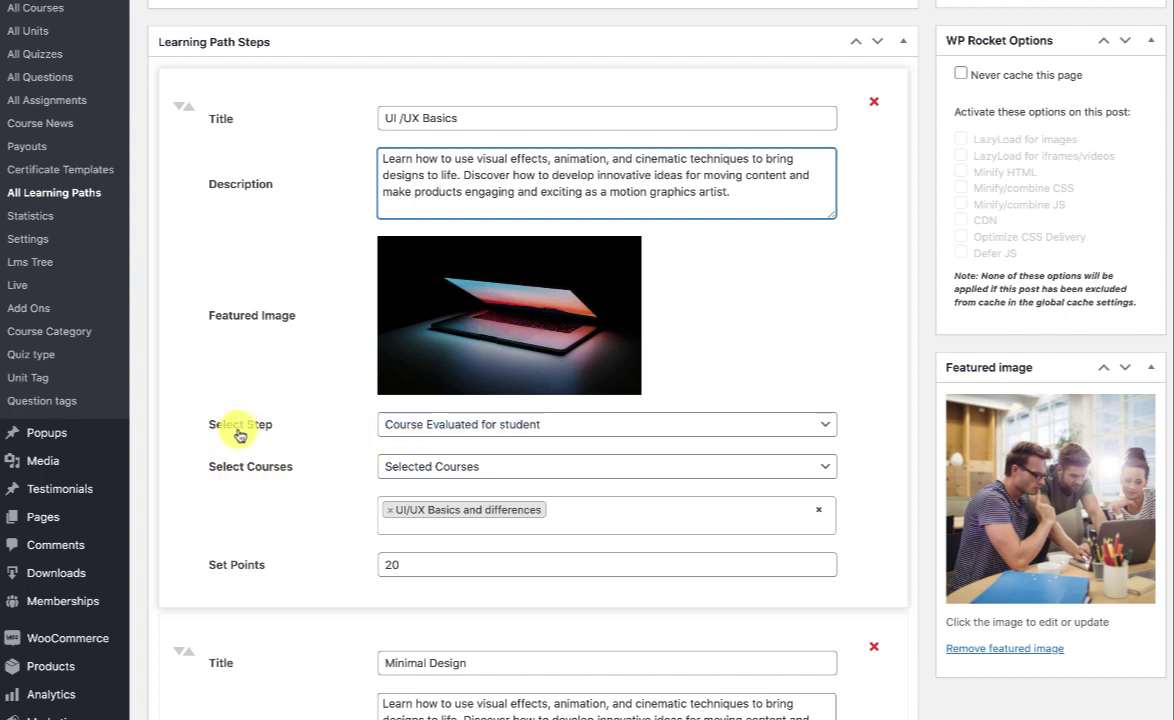
click(452, 424)
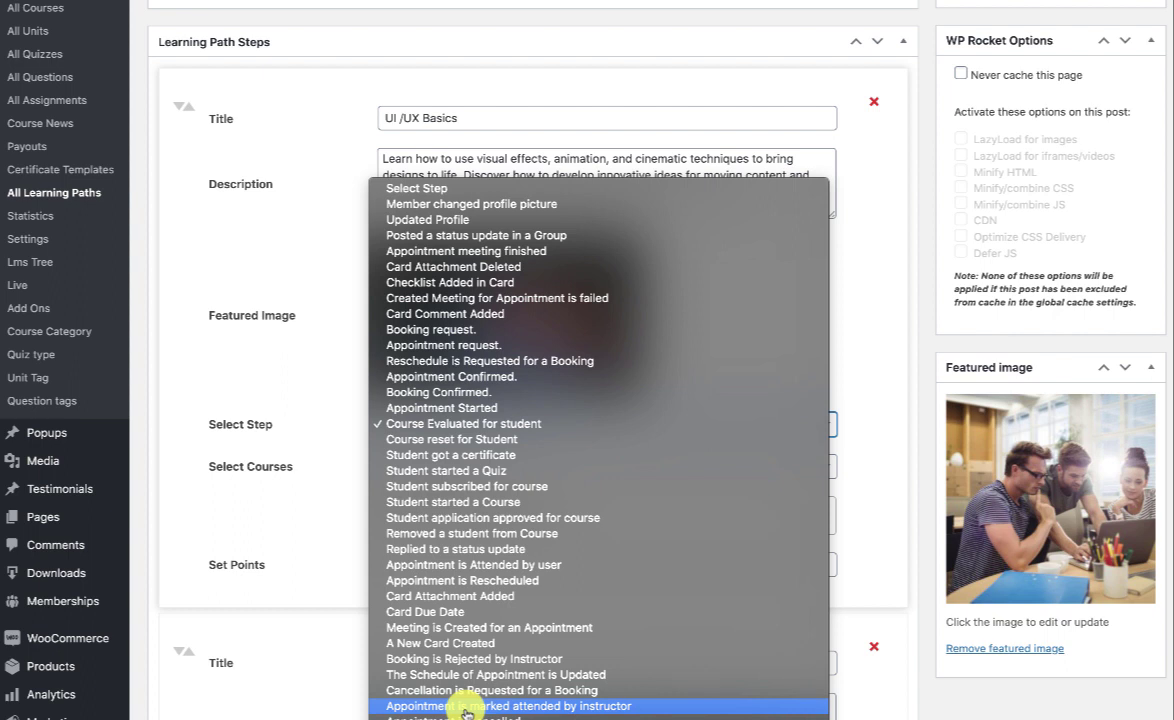
click(482, 421)
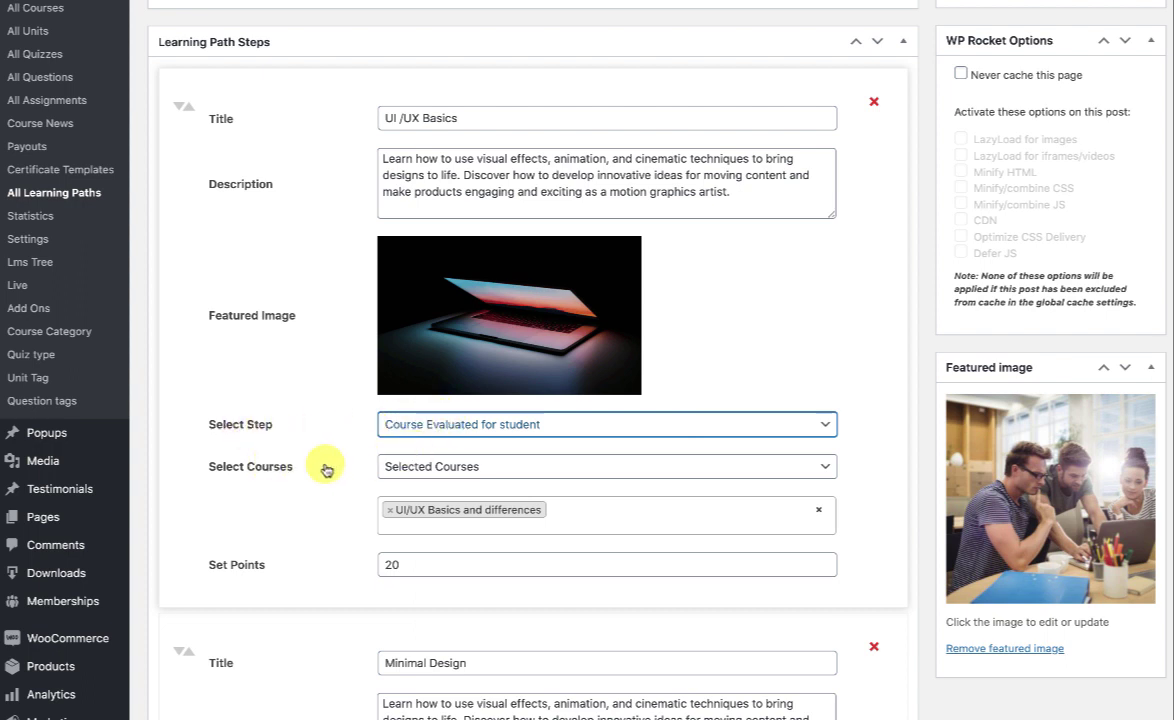
click(395, 466)
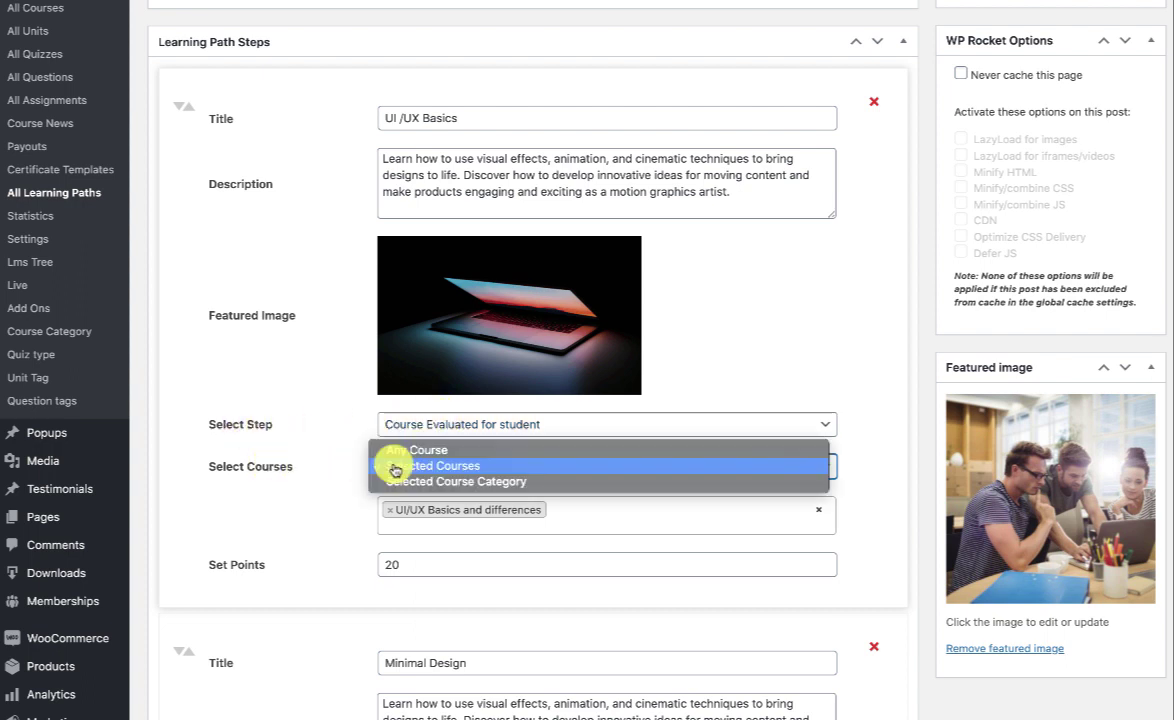
click(272, 447)
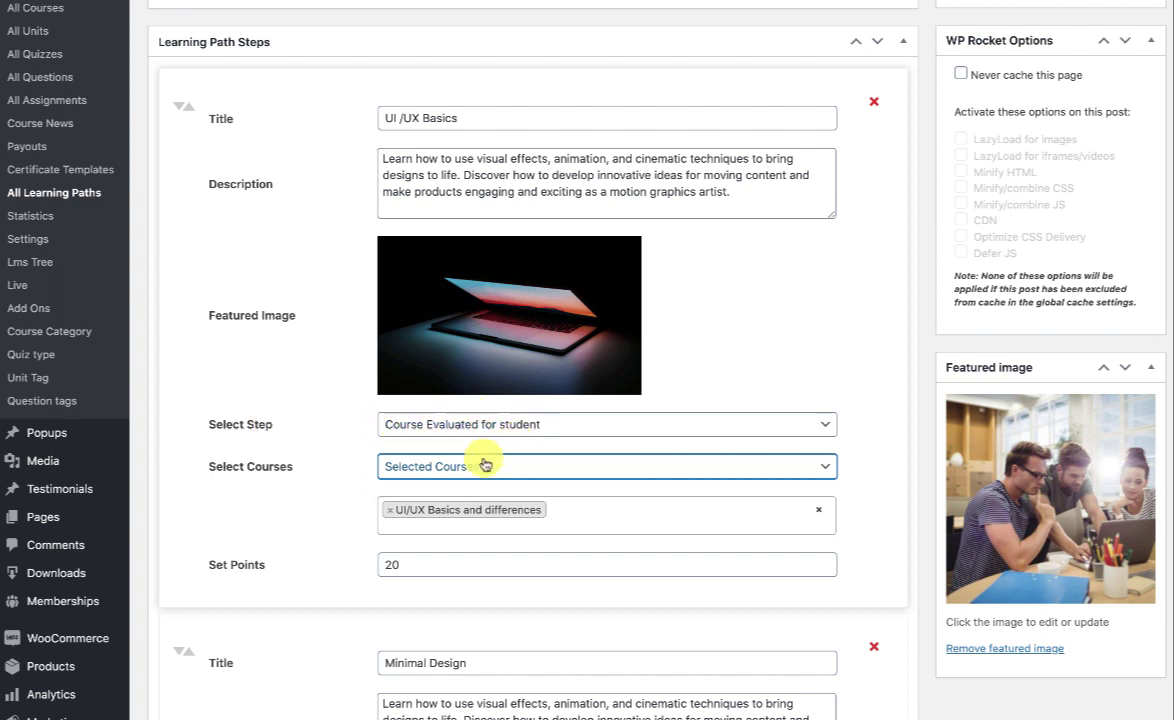
click(424, 470)
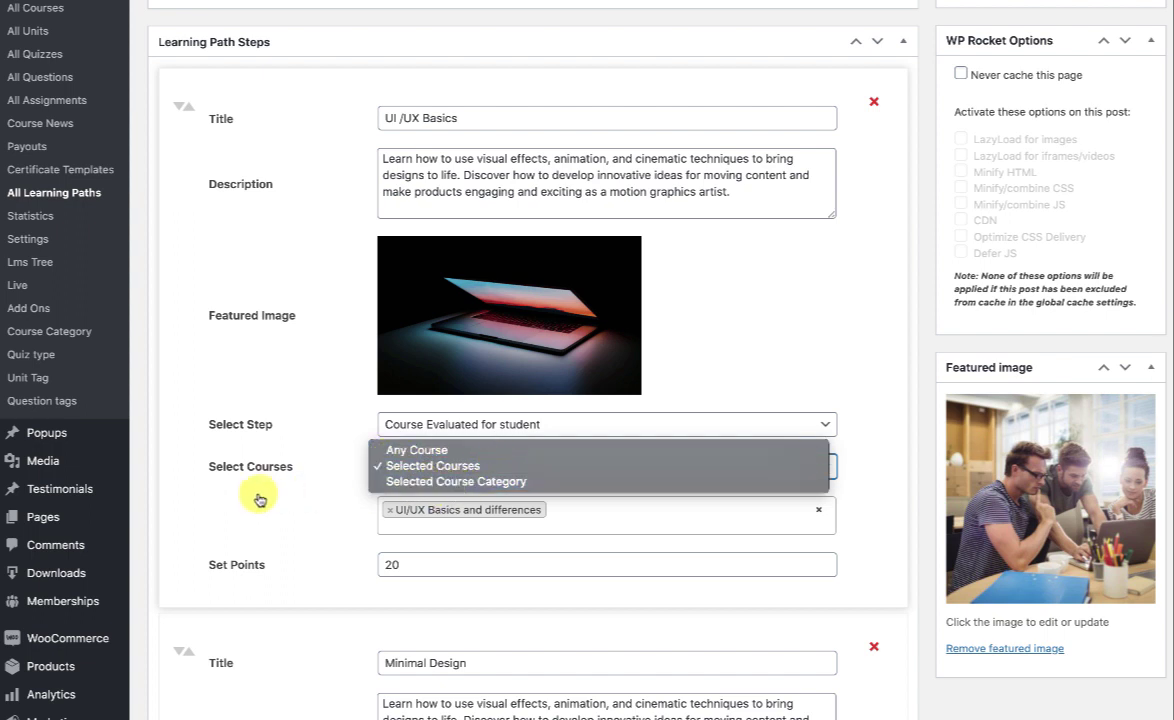
click(249, 459)
click(410, 568)
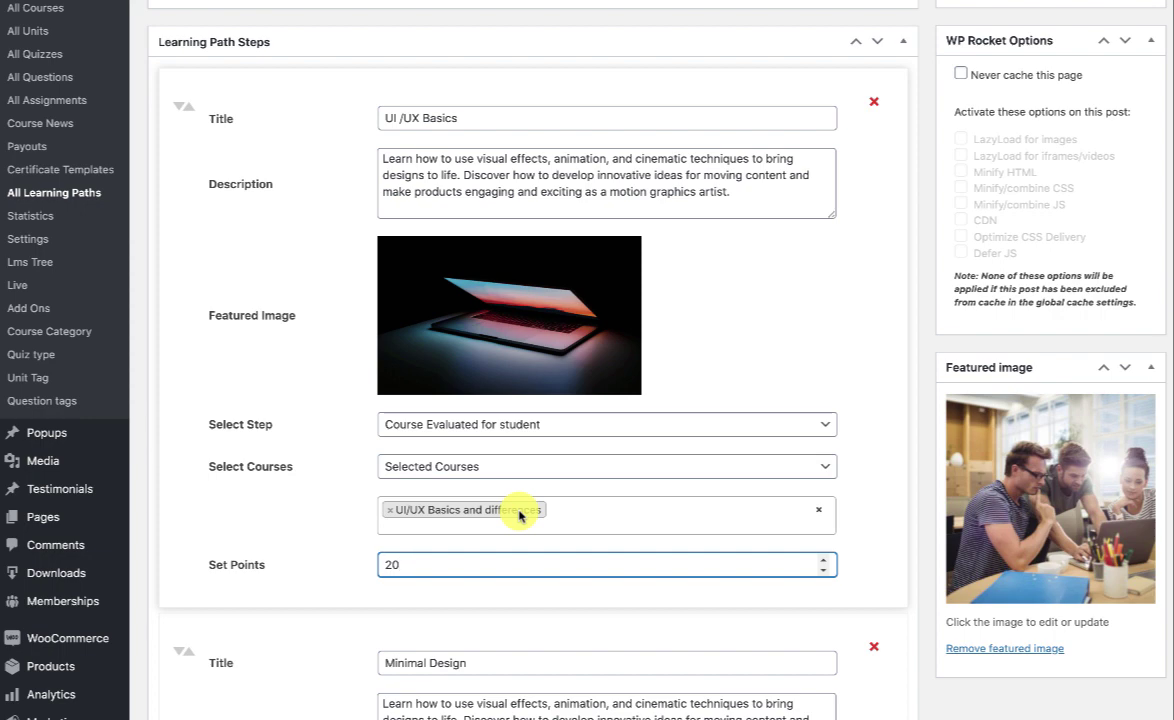
scroll(307, 600, down, 5)
scroll(241, 204, down, 3)
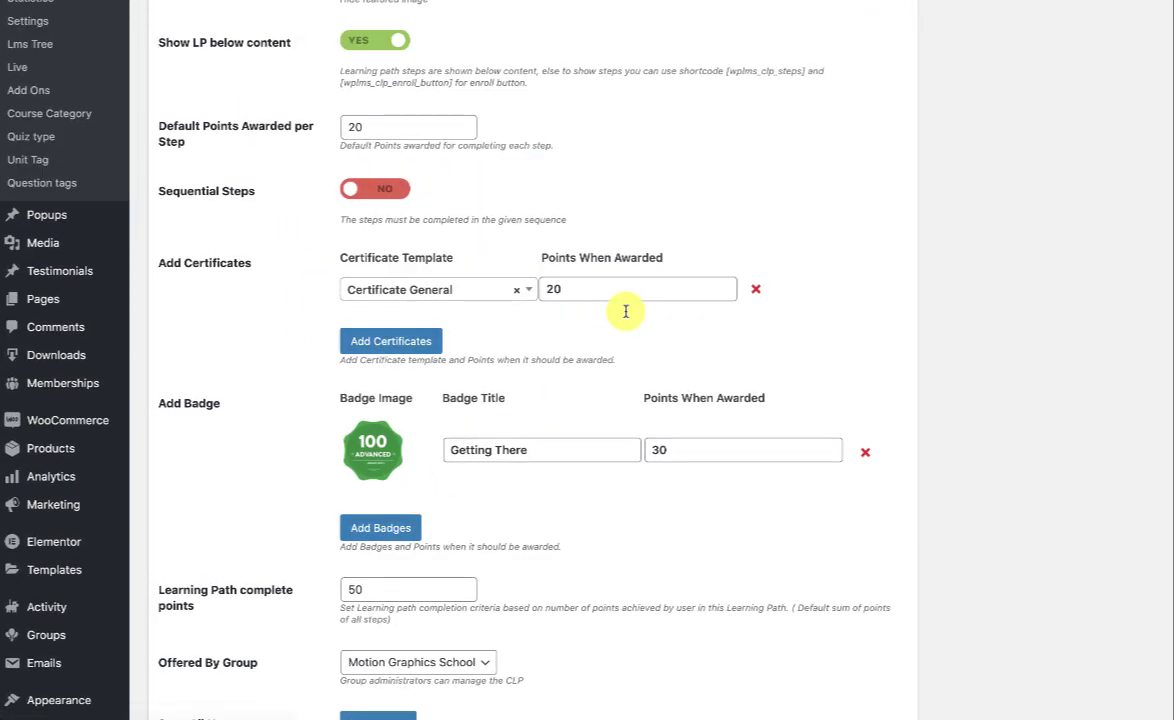
click(575, 286)
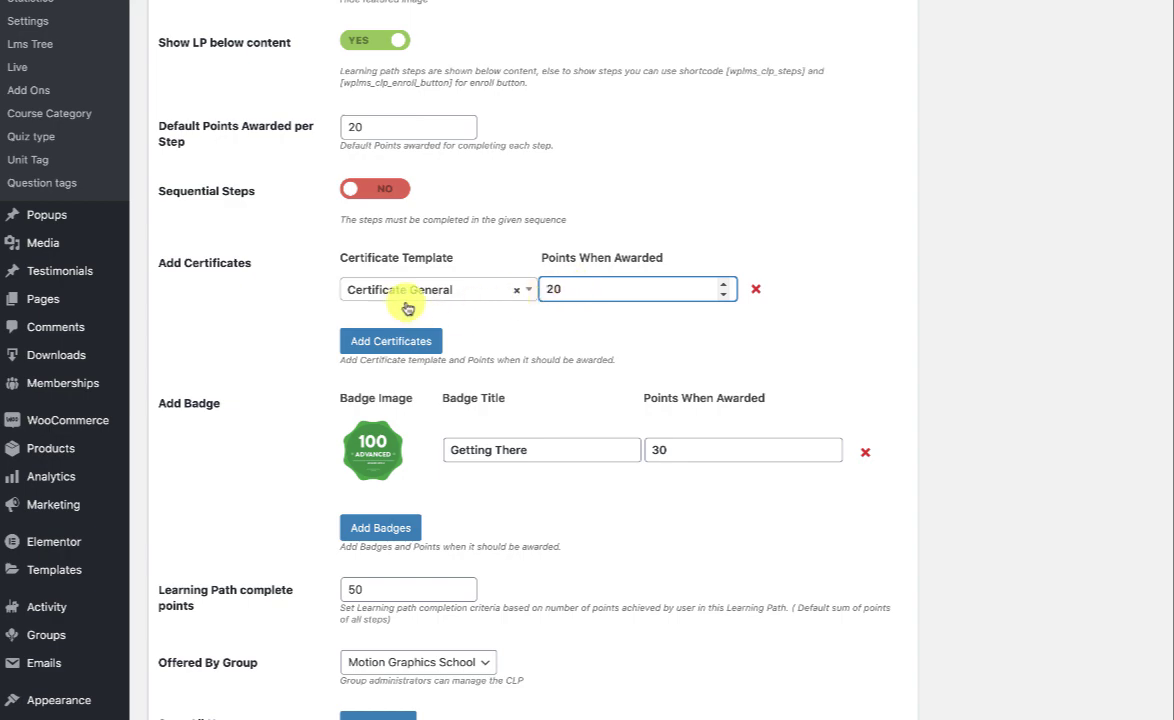
scroll(600, 330, down, 1)
scroll(620, 350, down, 1)
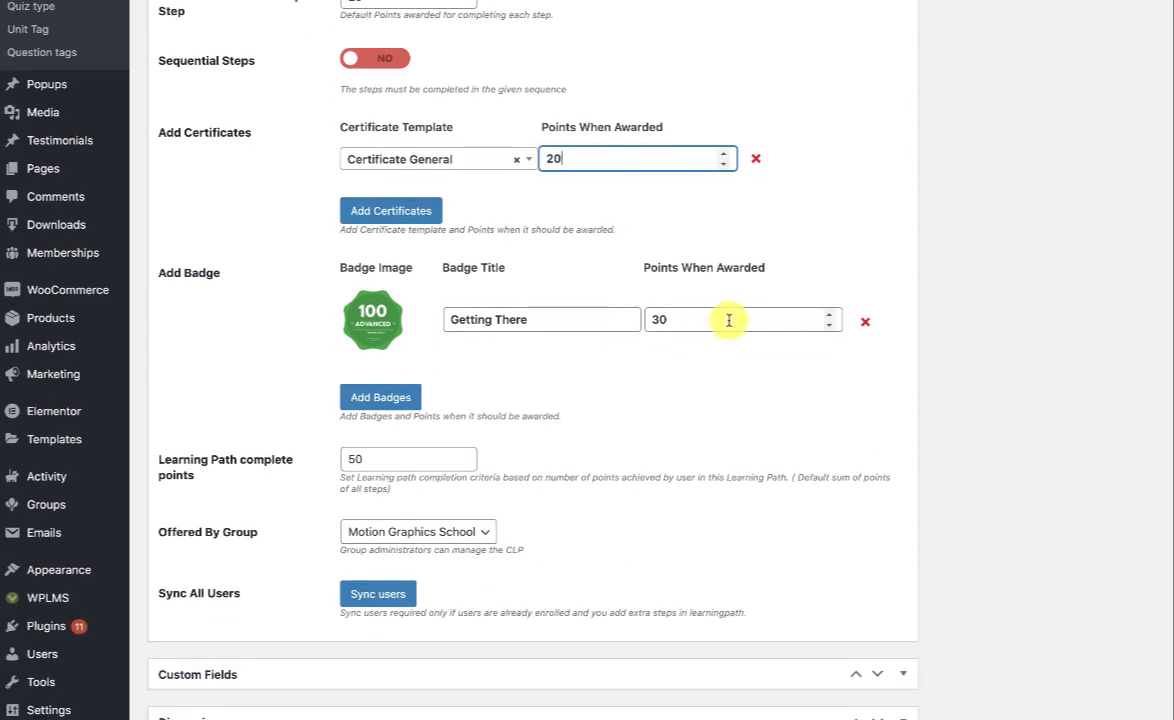
scroll(729, 320, up, 15)
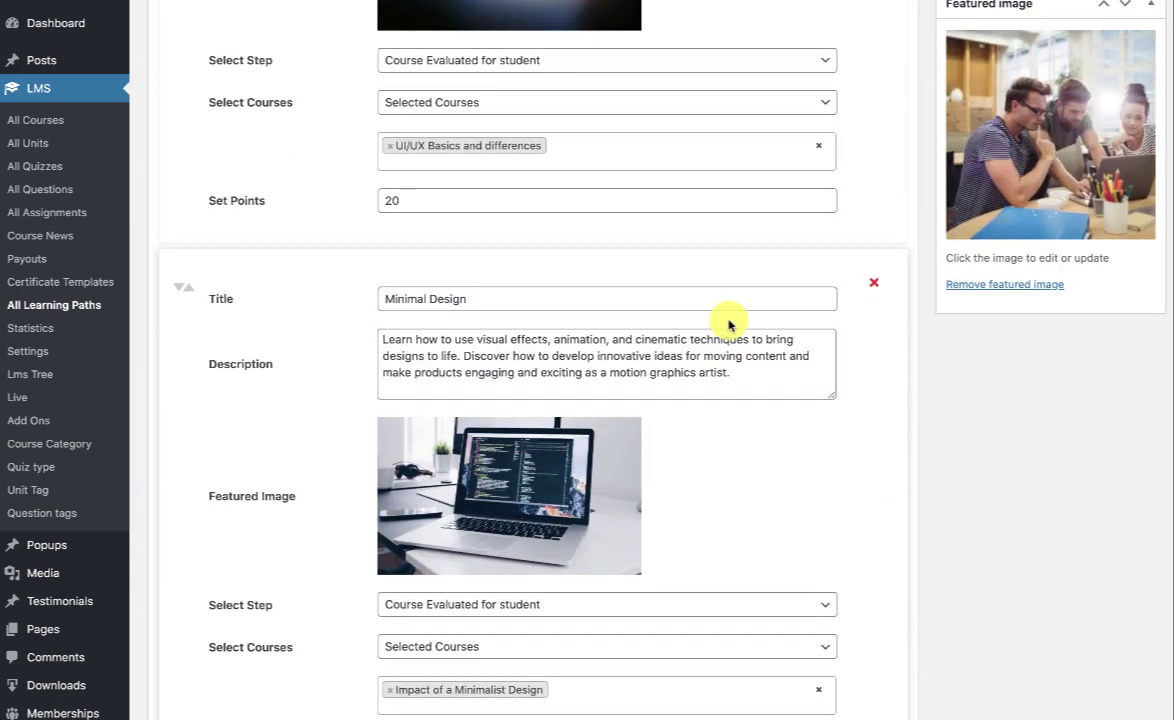
scroll(729, 323, up, 2)
scroll(462, 332, up, 2)
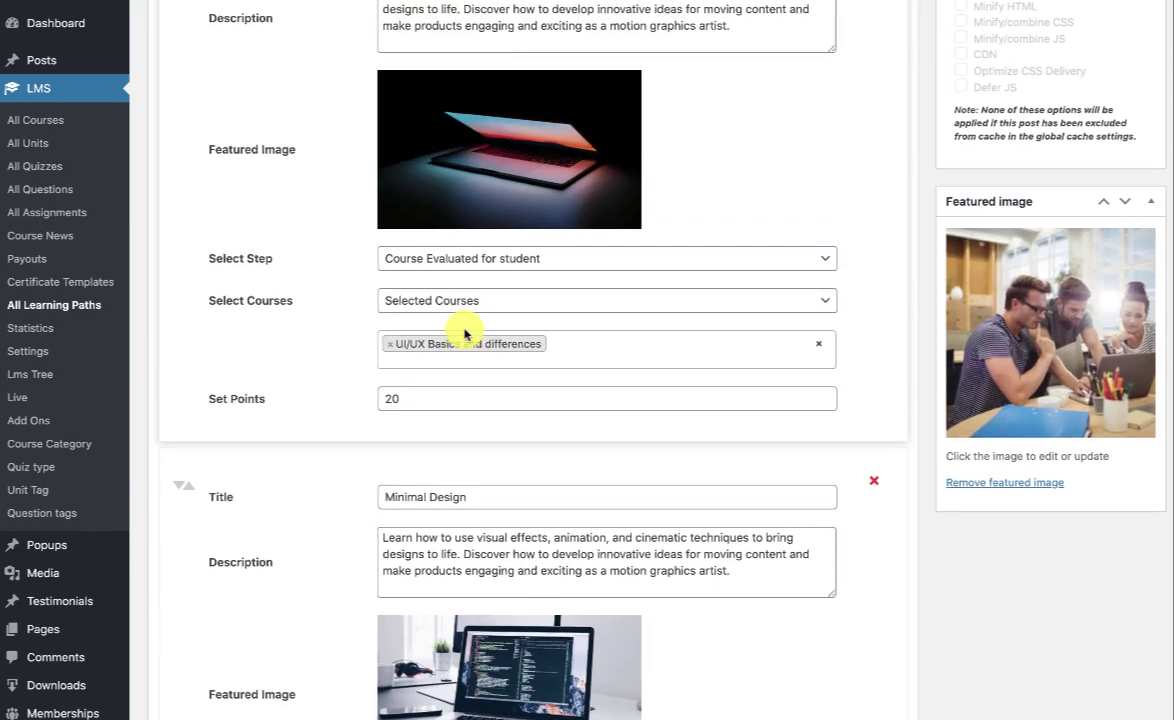
scroll(262, 333, down, 15)
scroll(262, 333, up, 2)
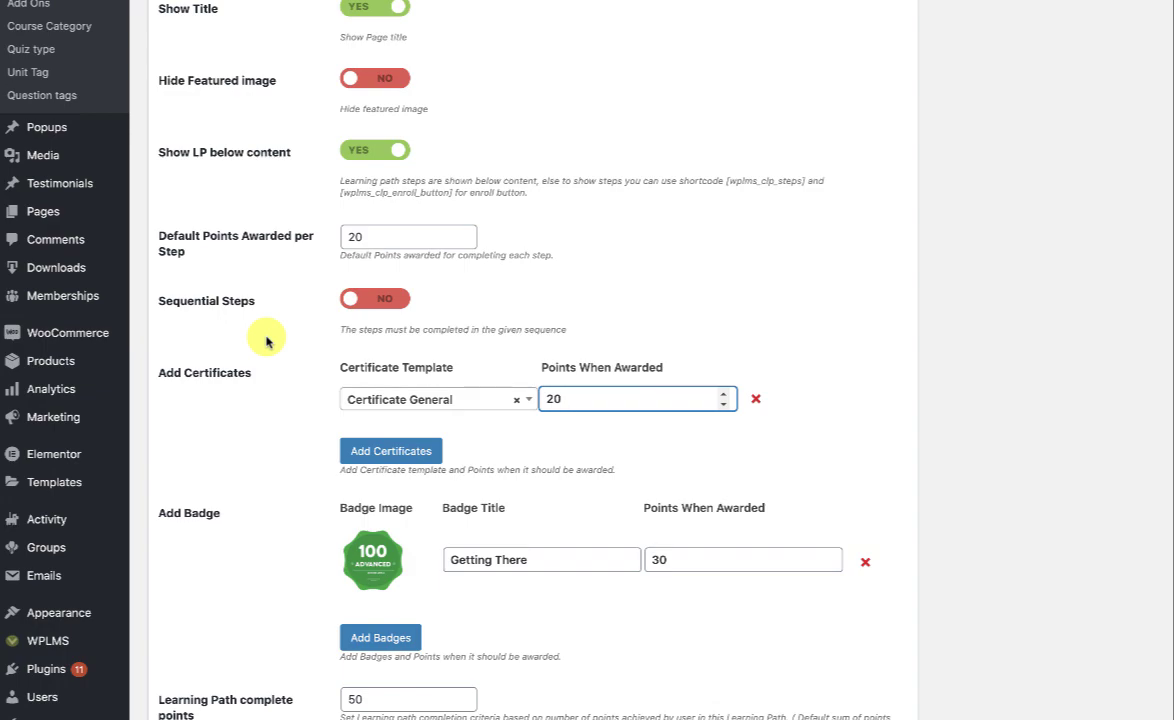
scroll(558, 310, up, 15)
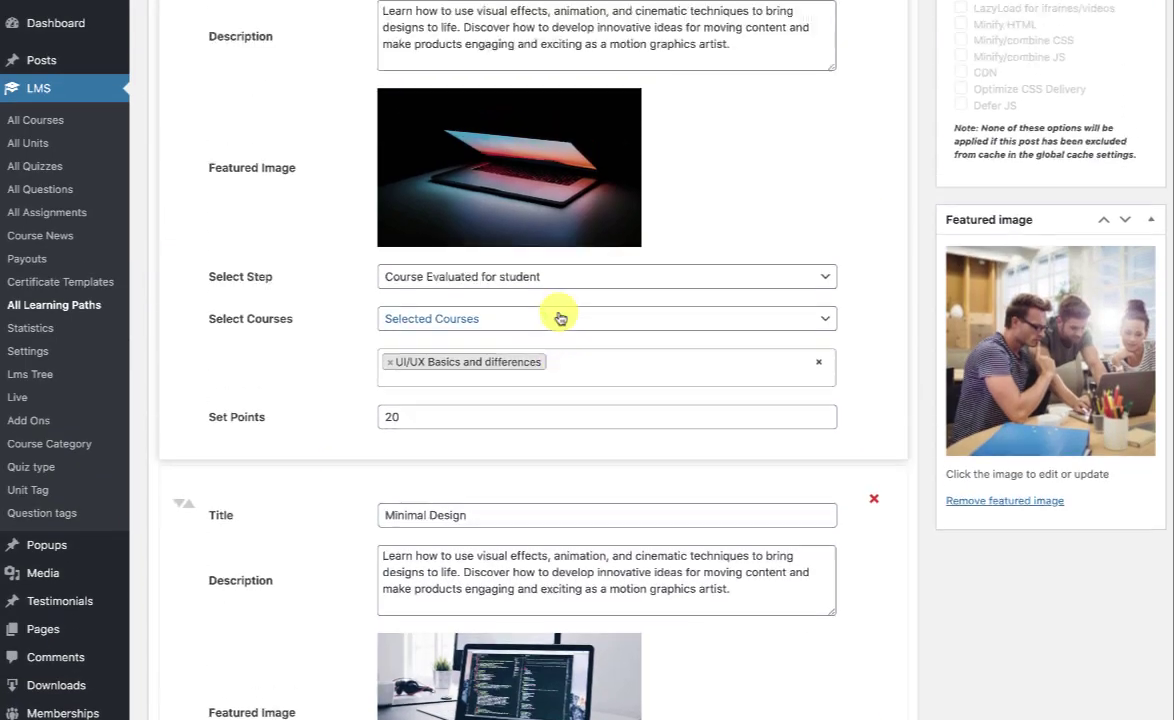
scroll(676, 349, down, 10)
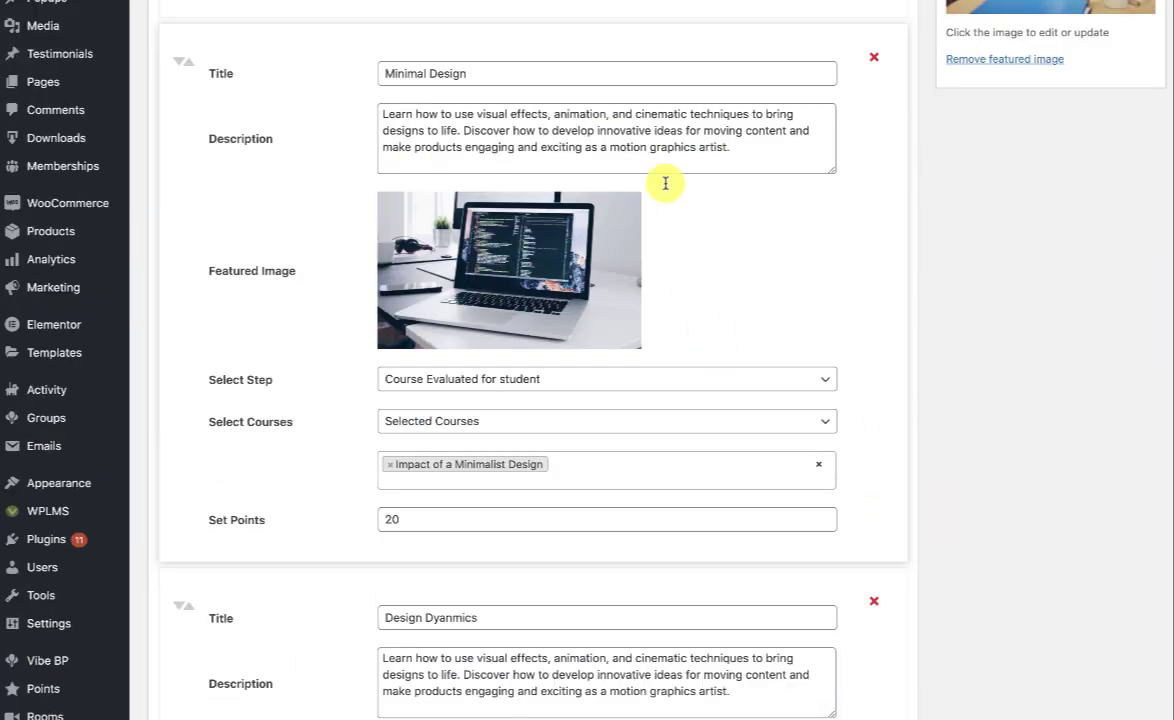
scroll(636, 385, down, 5)
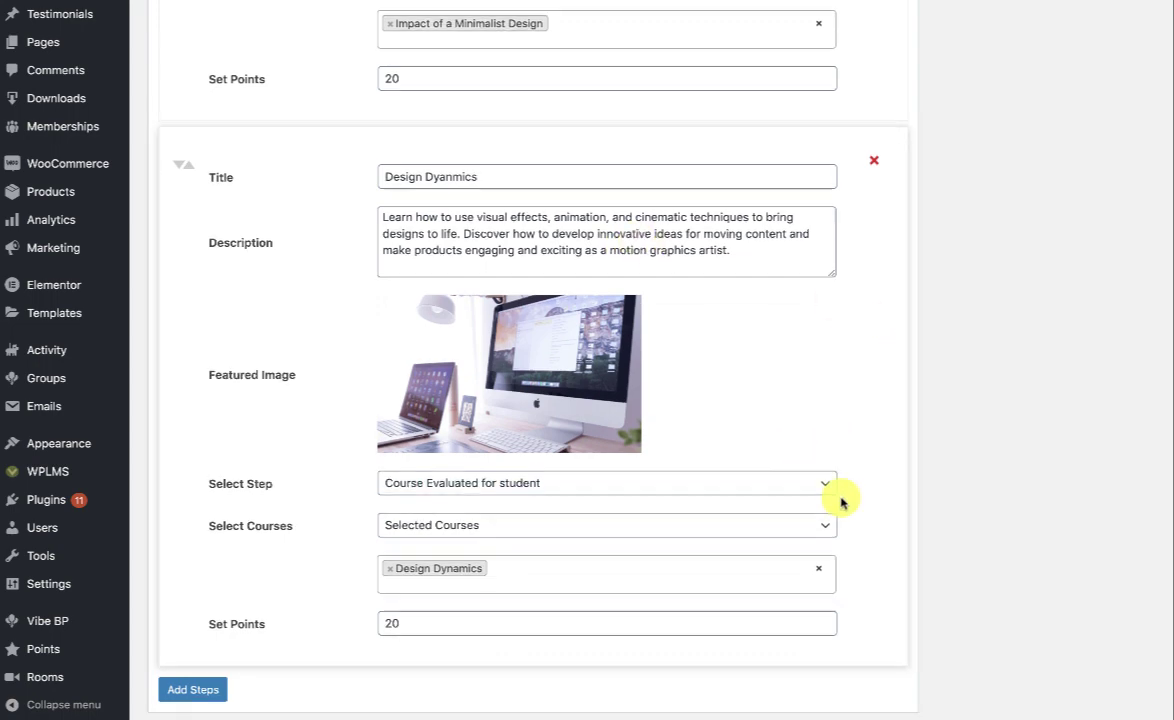
scroll(844, 498, down, 10)
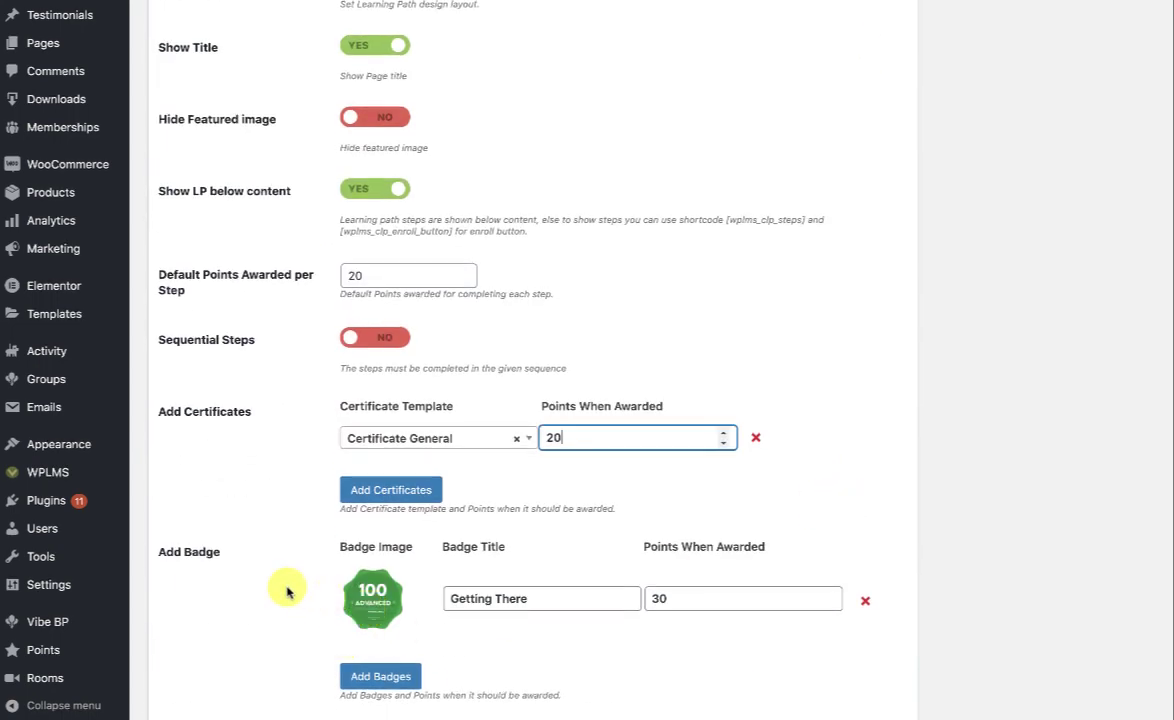
scroll(404, 605, down, 3)
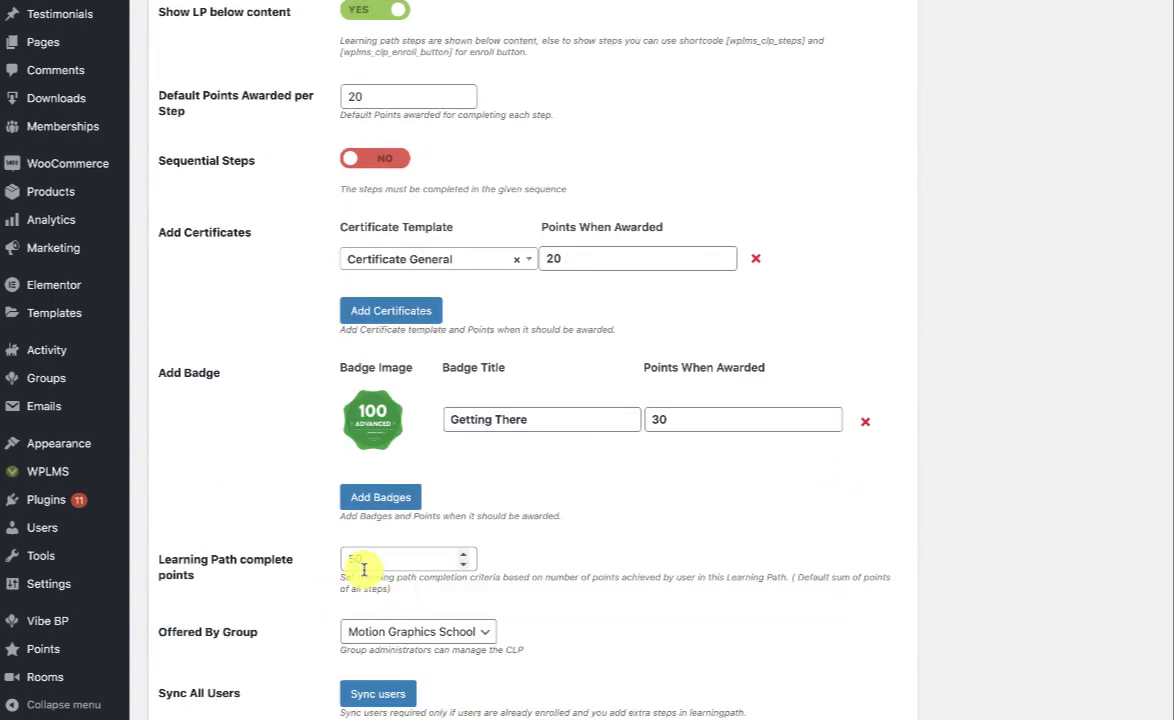
double_click(364, 562)
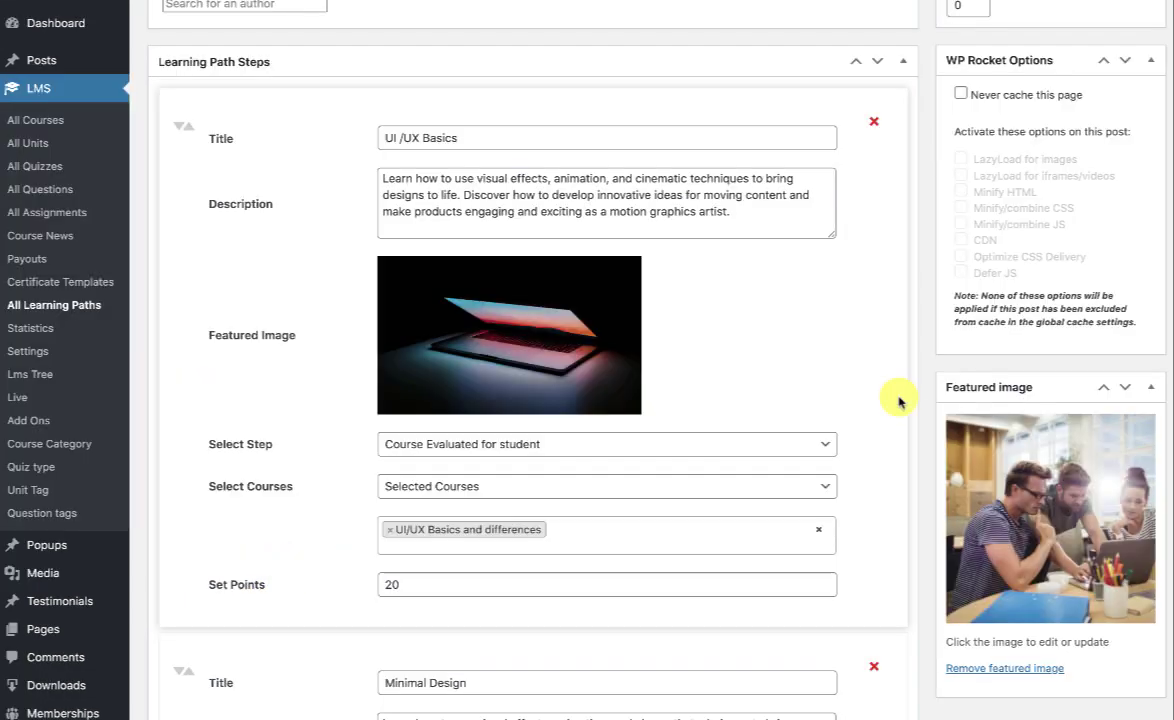
scroll(898, 402, down, 20)
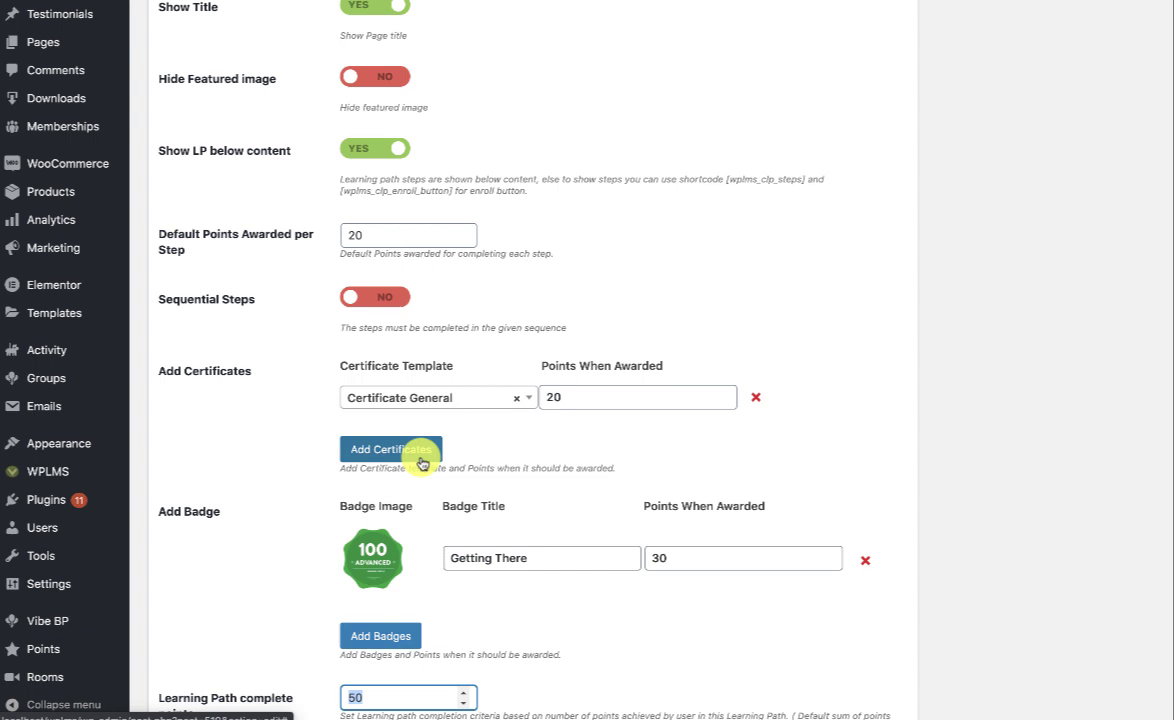
scroll(590, 527, down, 2)
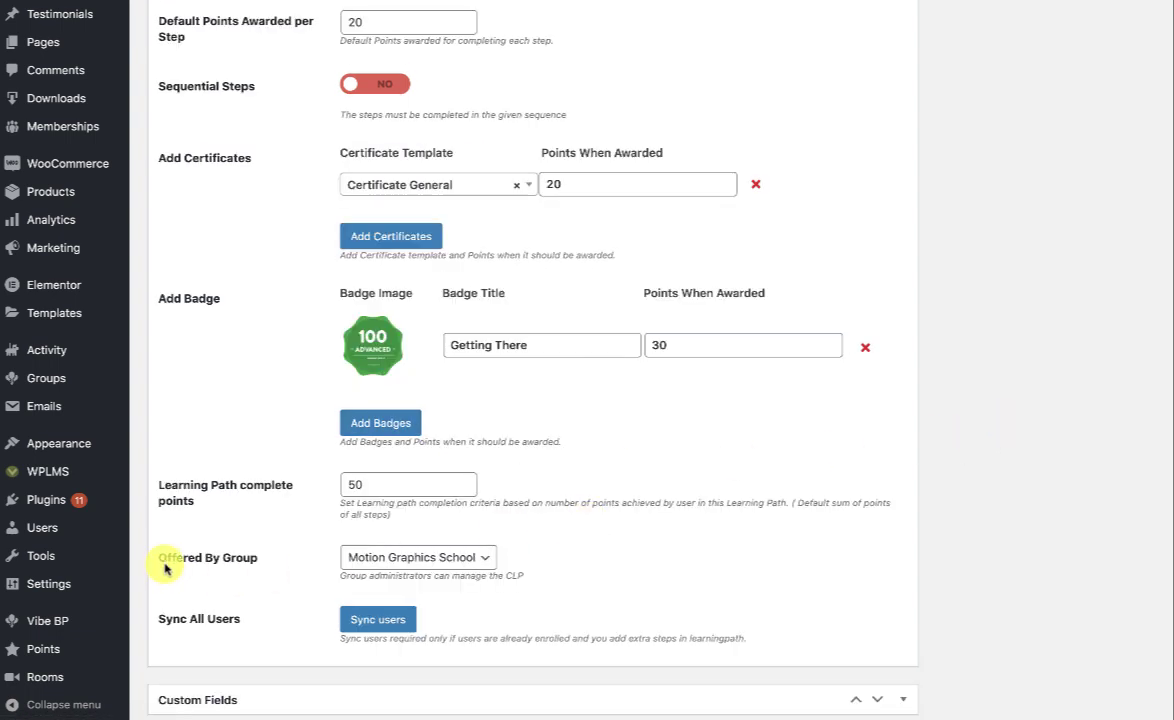
Set the Offered By Group to Motion Graphics School and save the learning path.
click(453, 558)
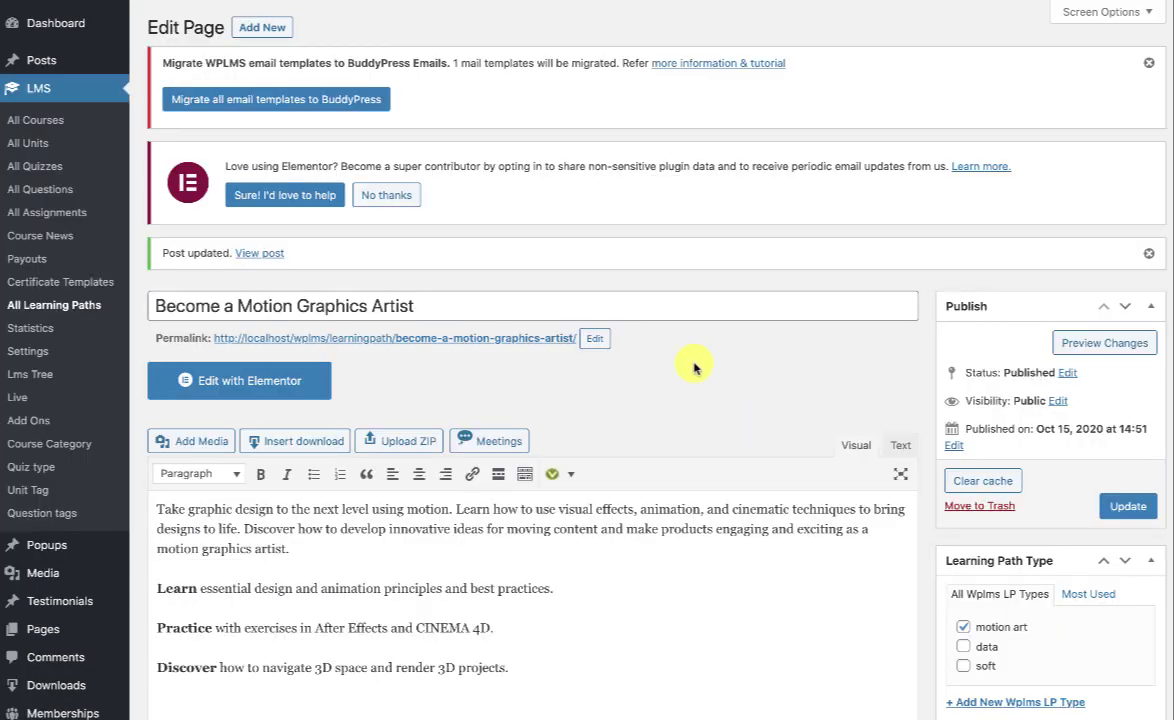
scroll(689, 367, down, 1)
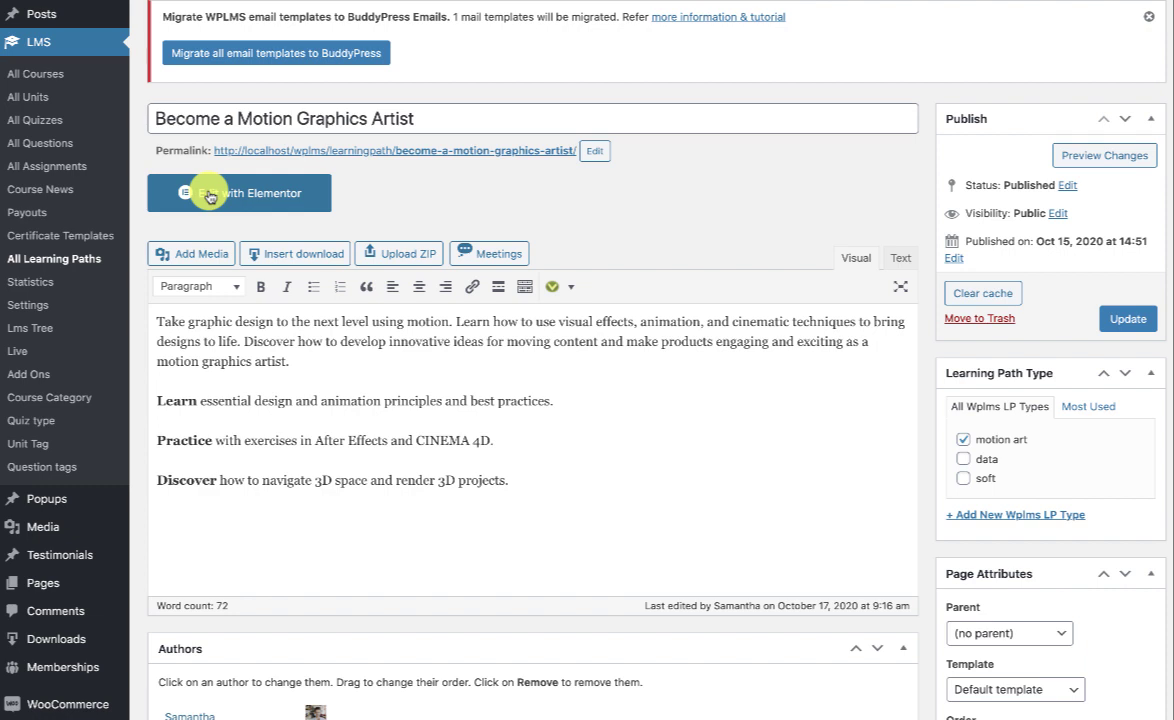
View the learning path page, reviewing its 50 completion points, October 28, 2020 start date and group card.
click(398, 156)
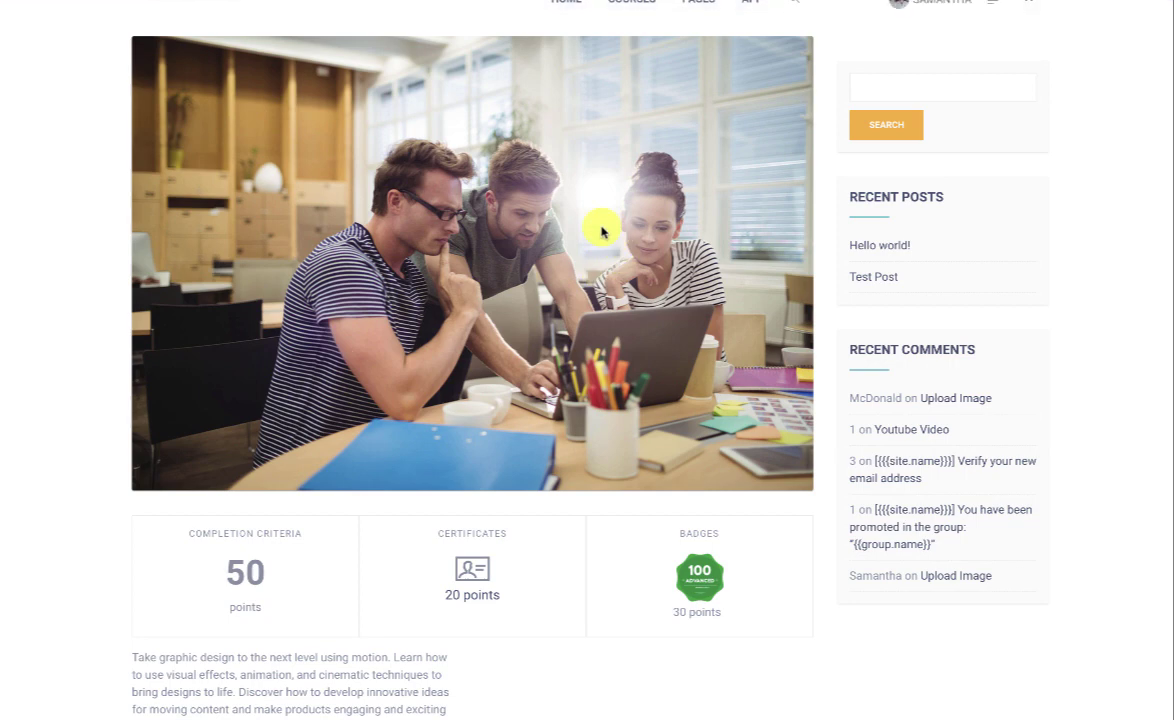
scroll(601, 232, down, 2)
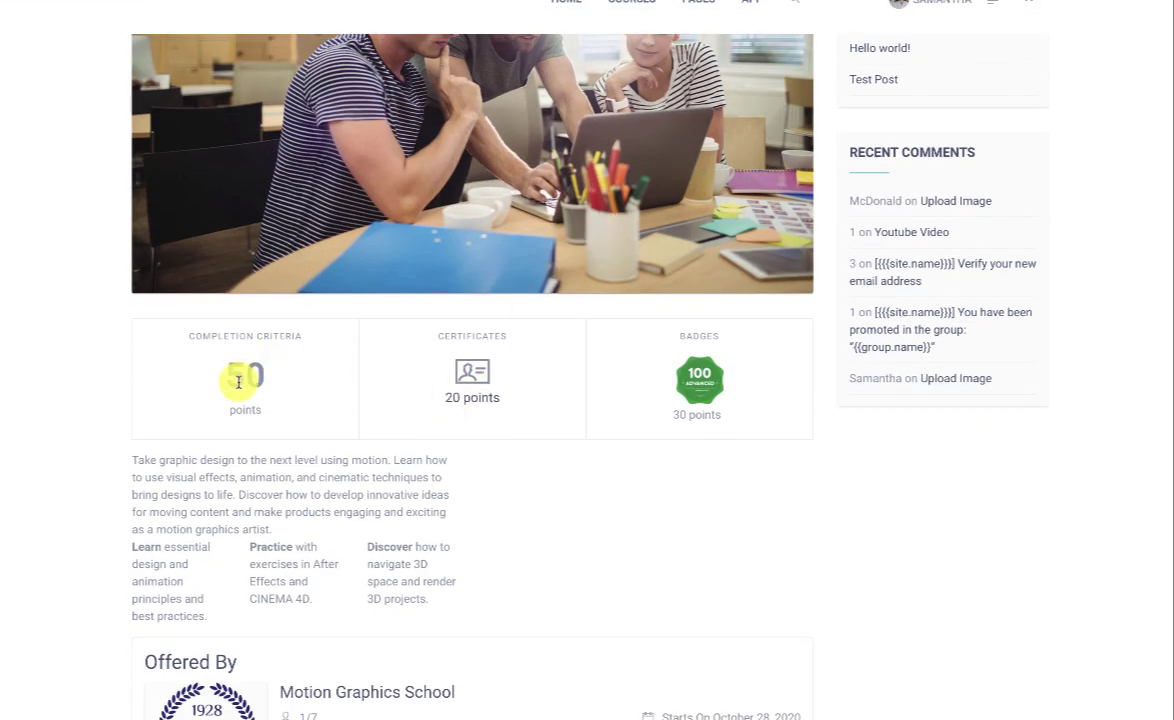
drag(229, 380, 267, 399)
click(266, 399)
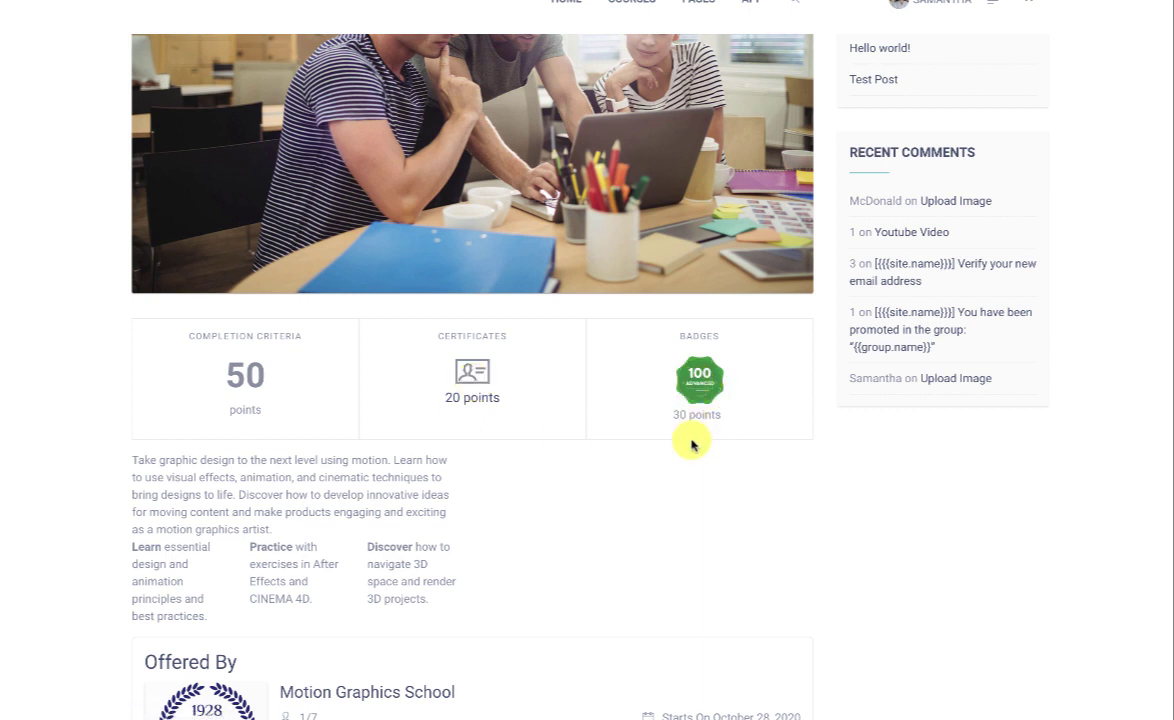
scroll(174, 330, down, 3)
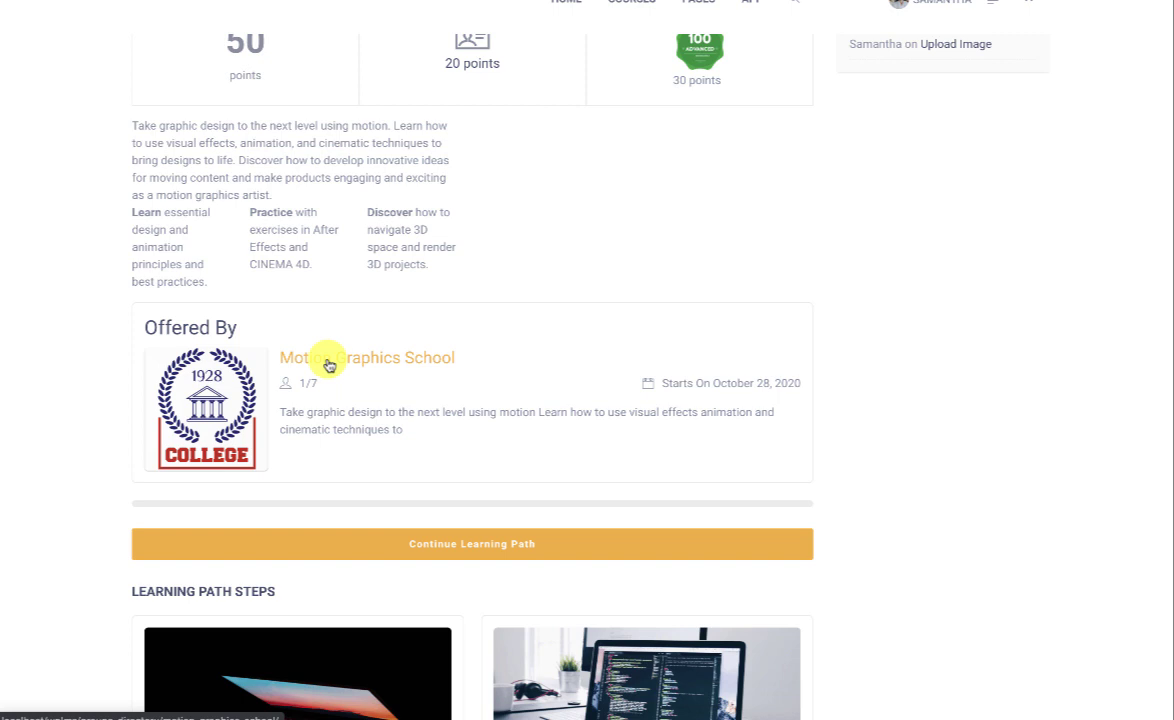
drag(656, 384, 799, 388)
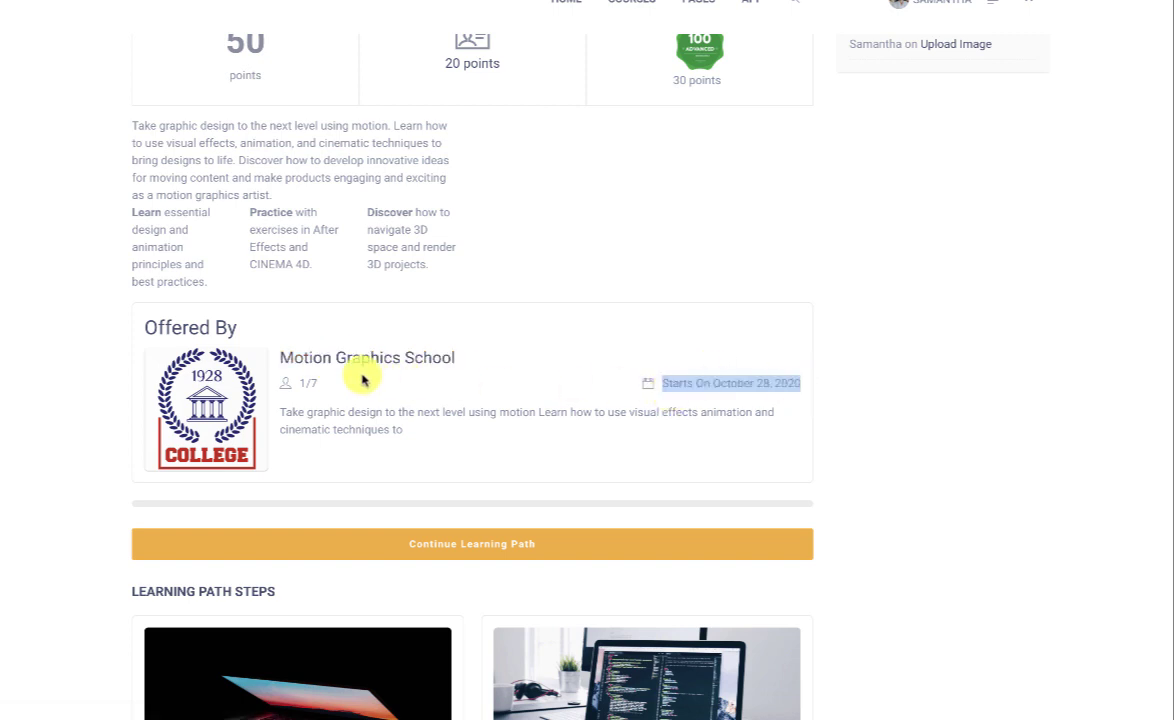
click(300, 387)
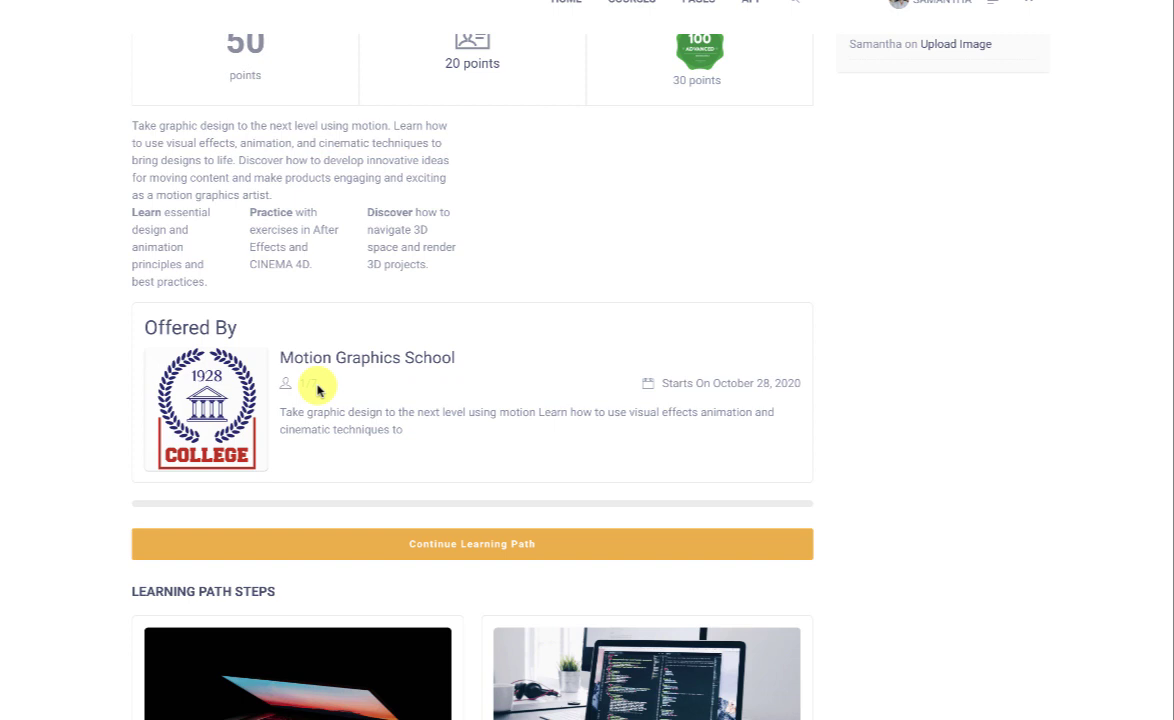
drag(319, 411, 350, 430)
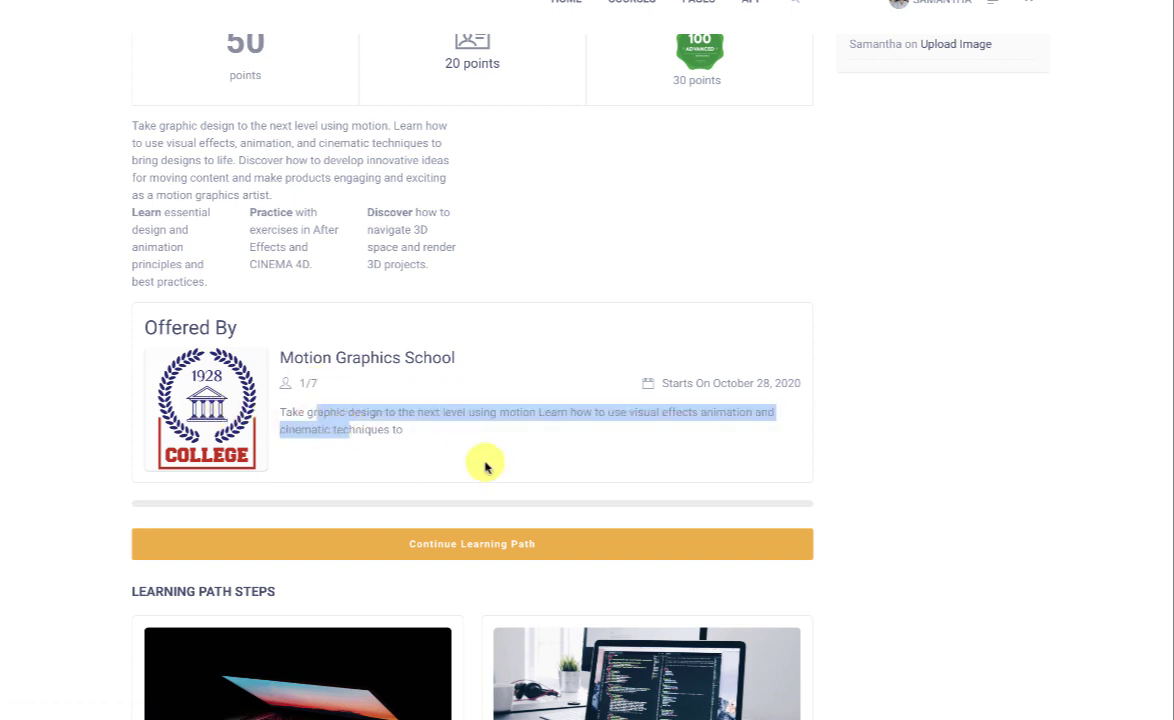
Expand the UI /UX Basics and Minimal Design step descriptions, then return to the Programs page.
scroll(485, 466, down, 3)
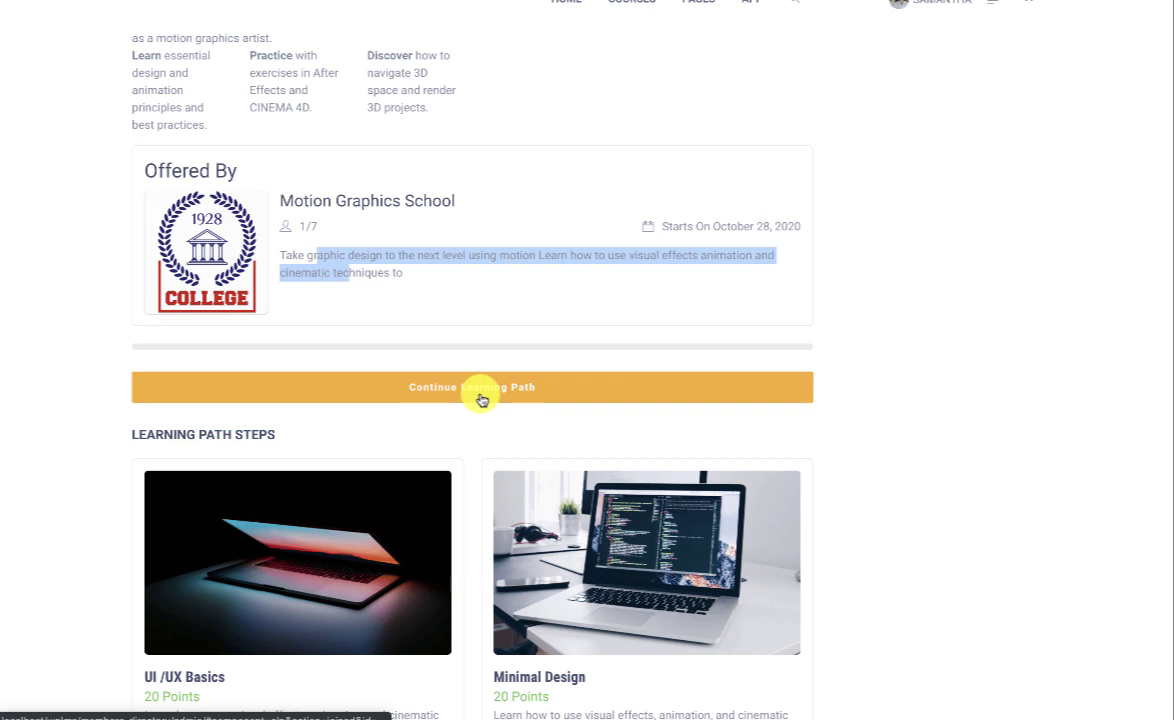
scroll(481, 399, down, 3)
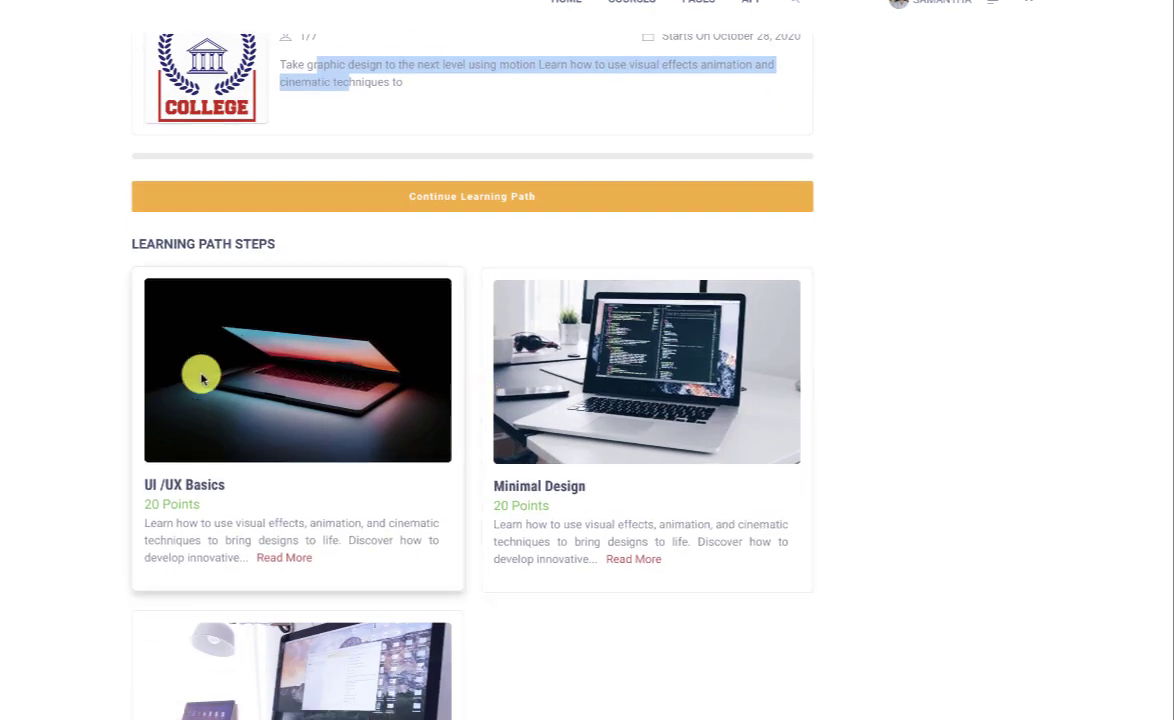
scroll(590, 485, down, 2)
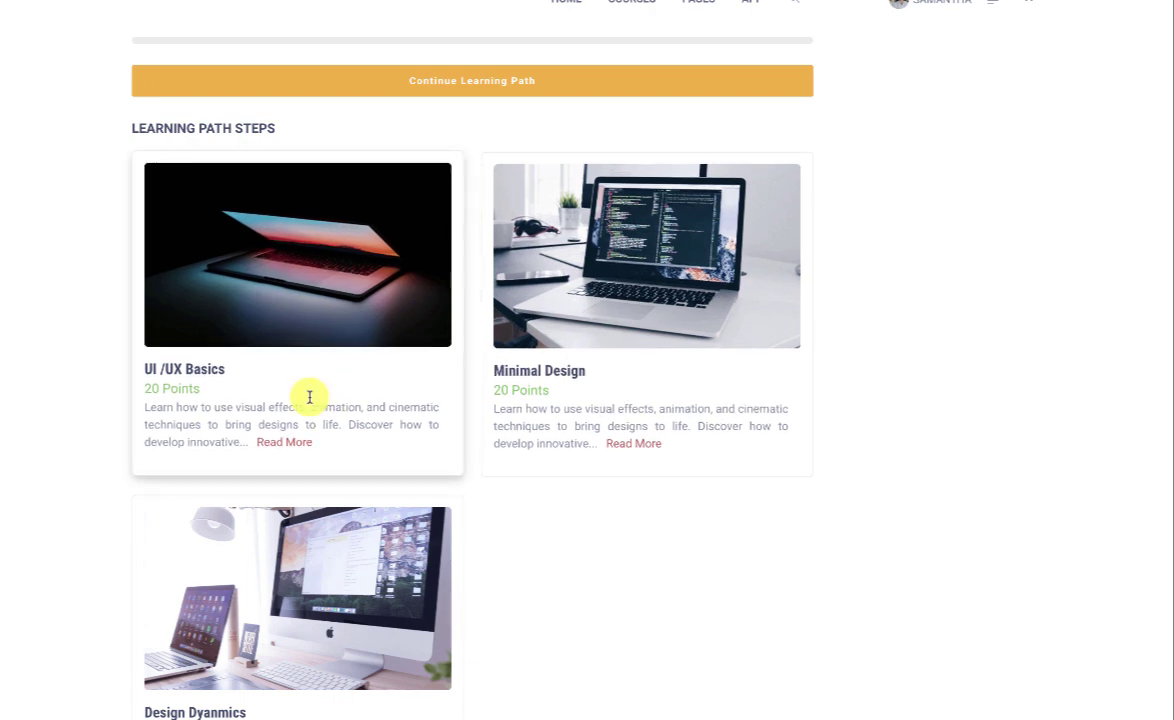
click(284, 442)
click(633, 443)
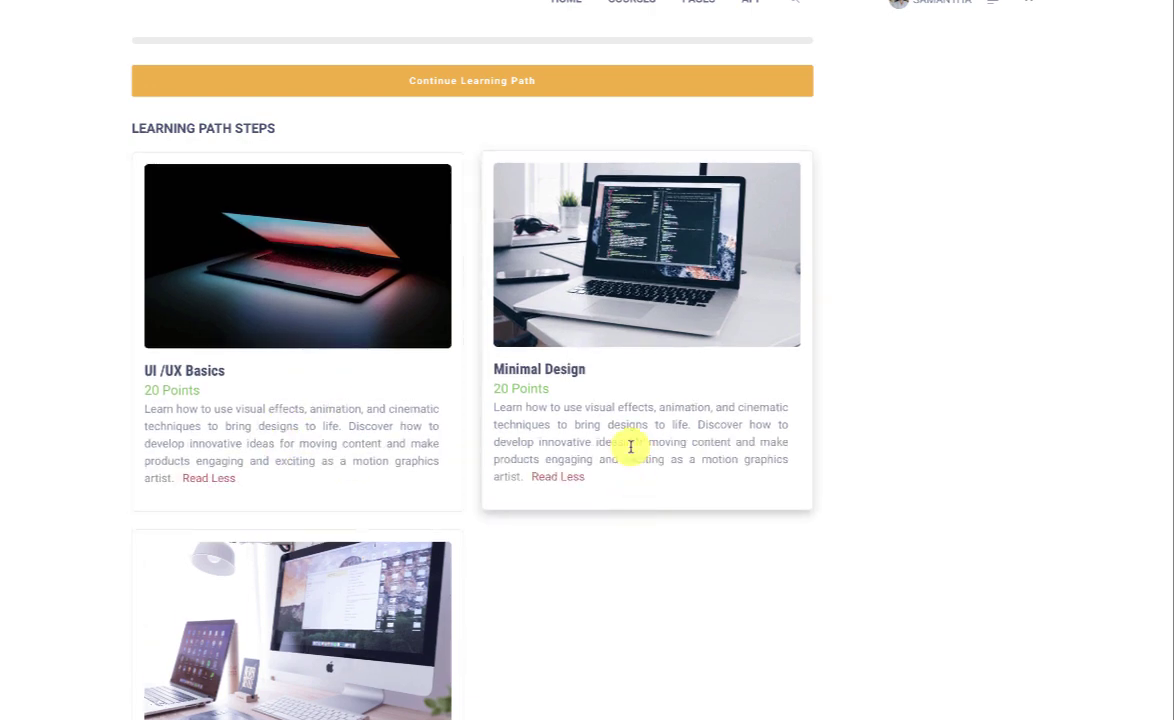
key(alt+Left)
scroll(480, 330, down, 2)
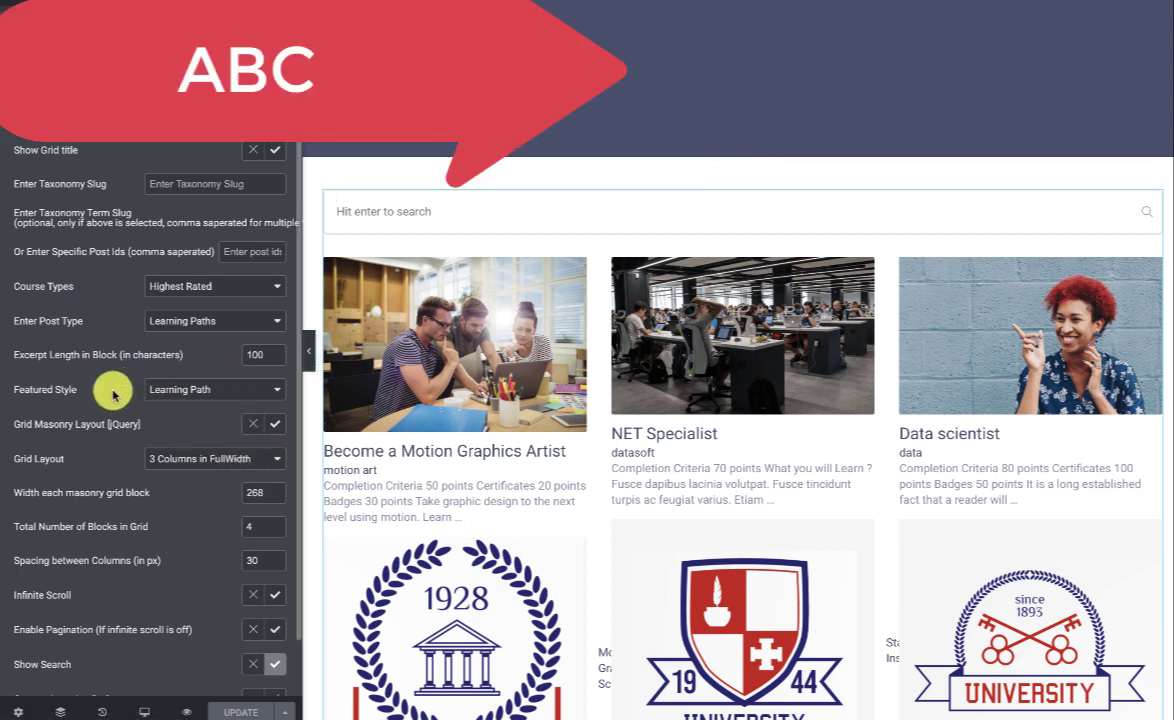
Keep the grid's Learning Path featured style, check its post type, and open the Stanford Institute group page.
click(153, 397)
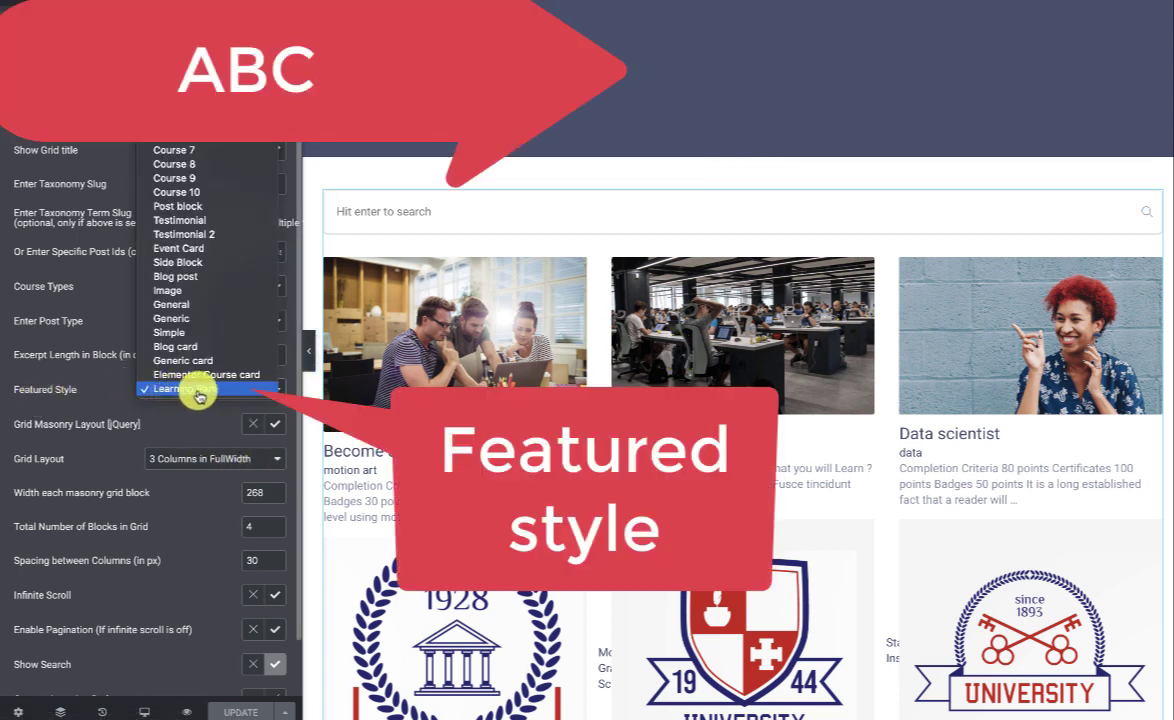
click(150, 389)
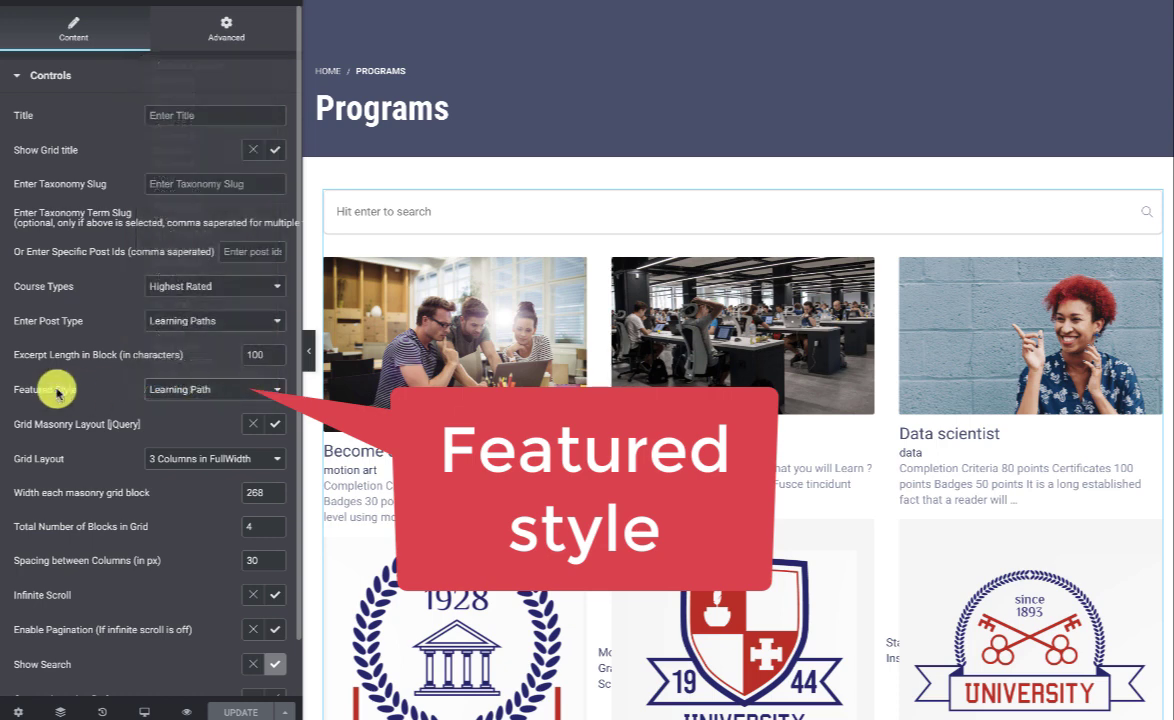
click(178, 325)
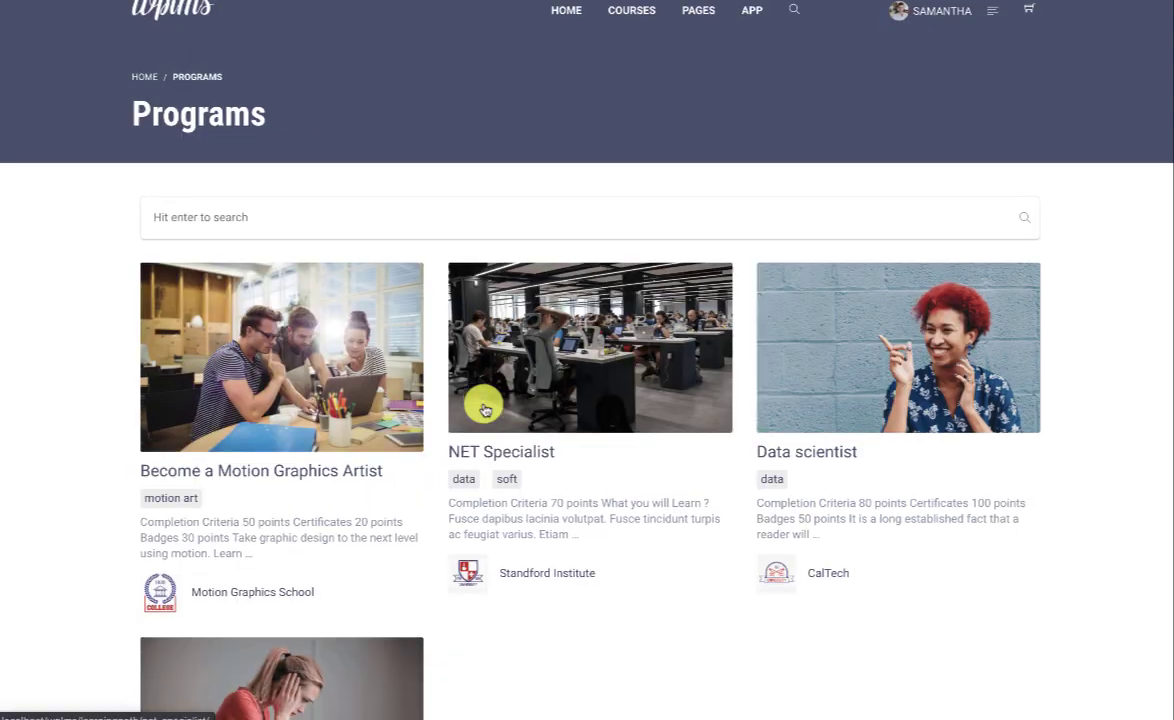
scroll(484, 410, down, 1)
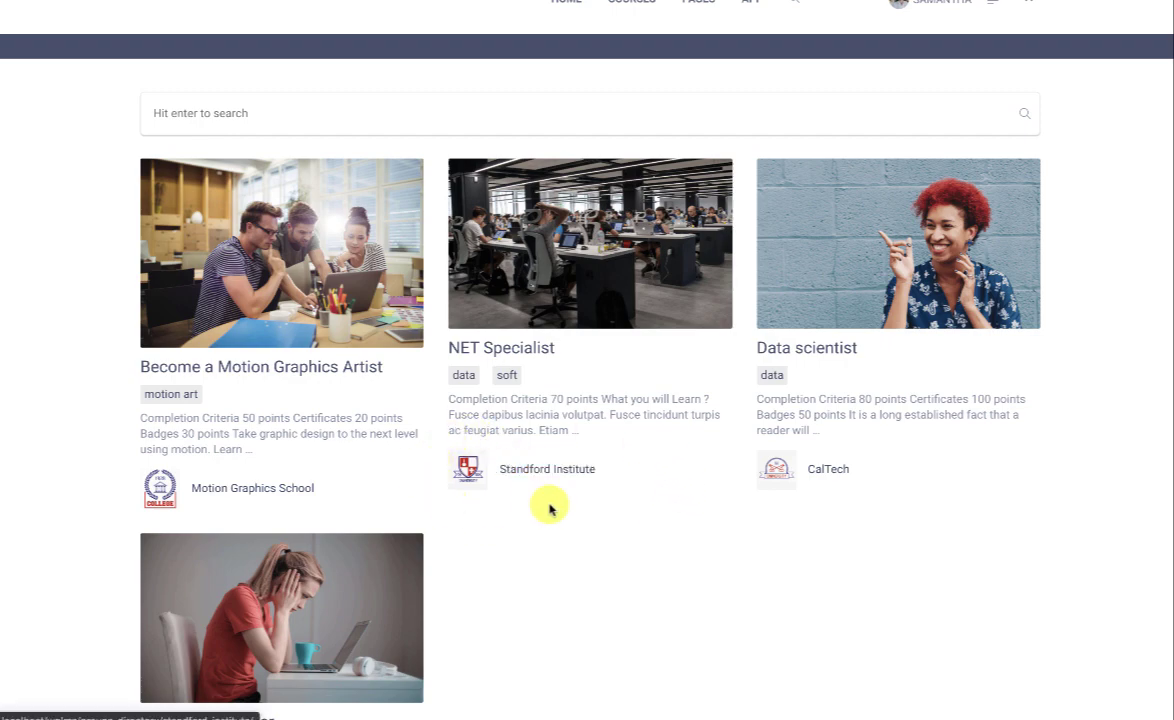
click(537, 470)
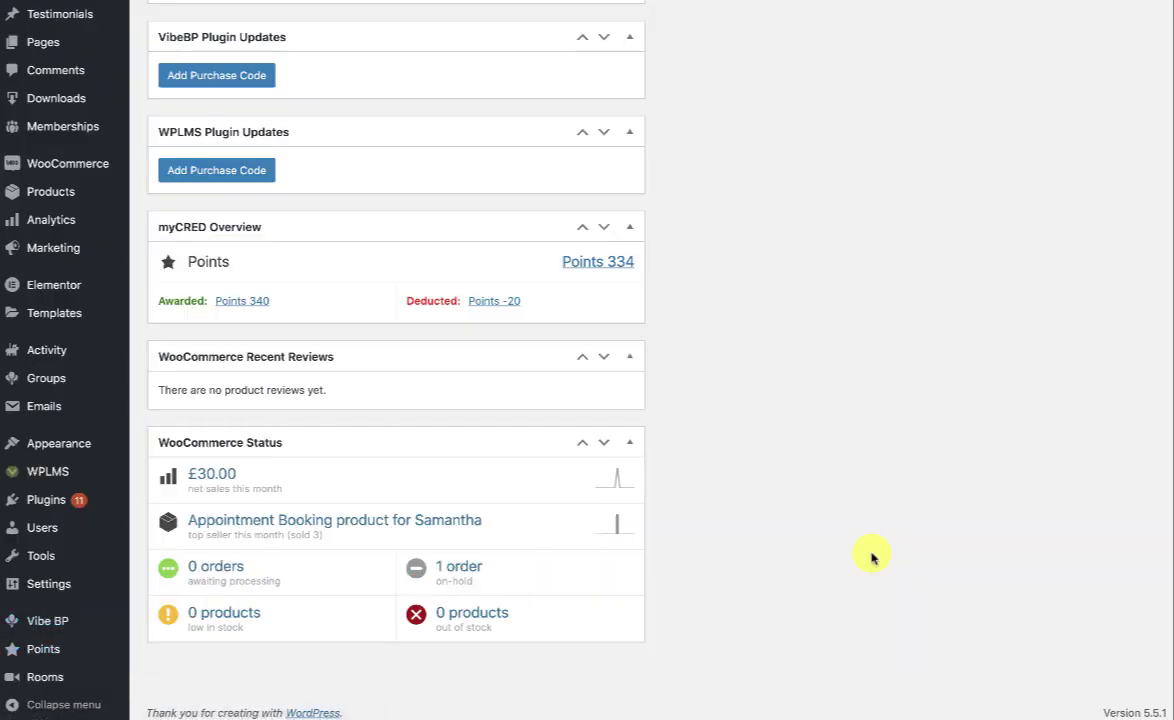
Open the Institute layout from the Vibe BP group layouts list.
mouse_move(58, 621)
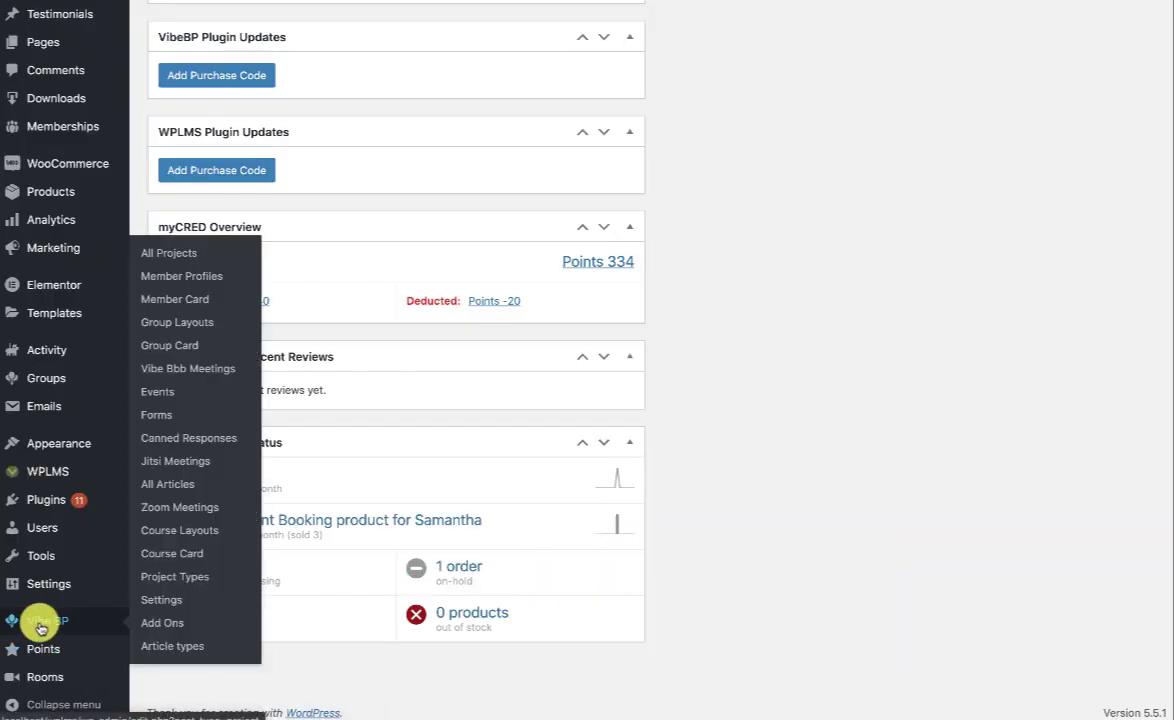
click(179, 324)
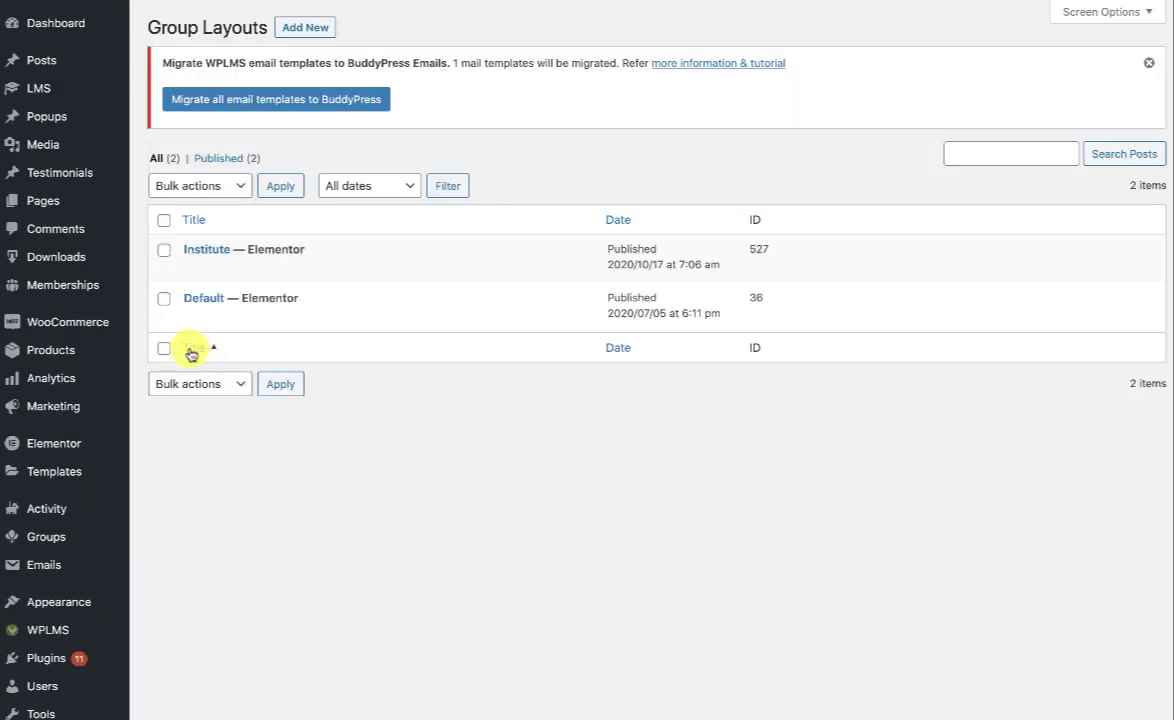
click(185, 334)
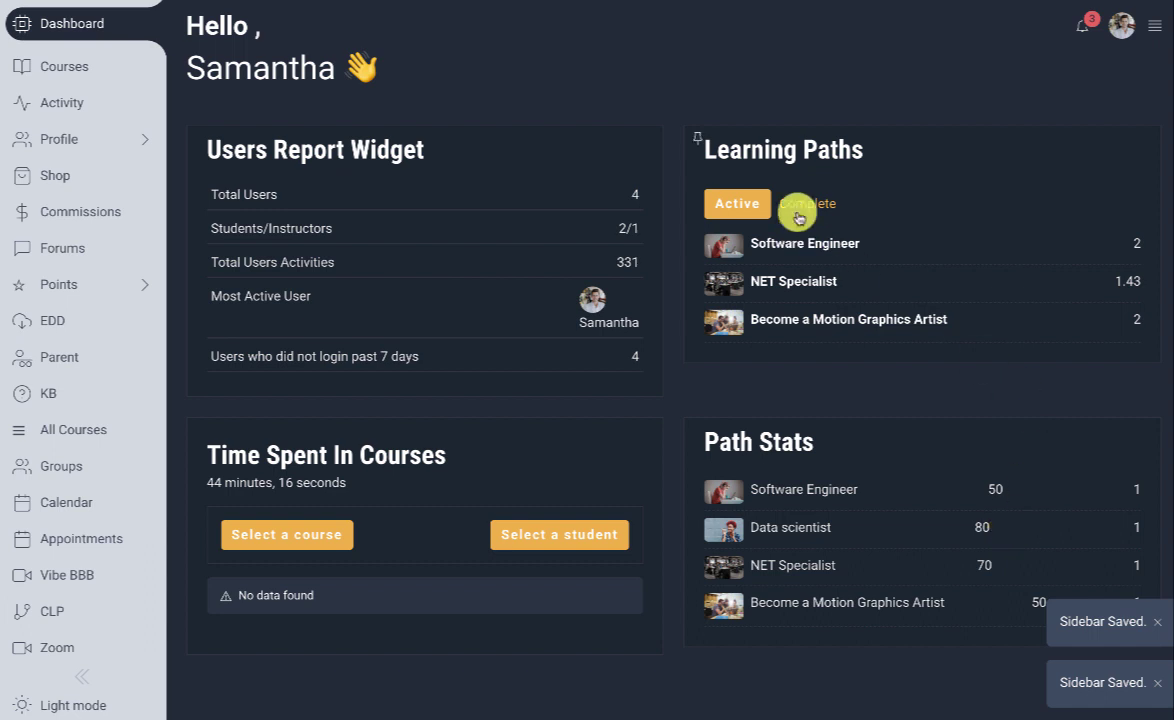
Review the Learning Paths widget rows, including NET Specialist at 1.43, then go to the CLP section.
drag(715, 150, 893, 152)
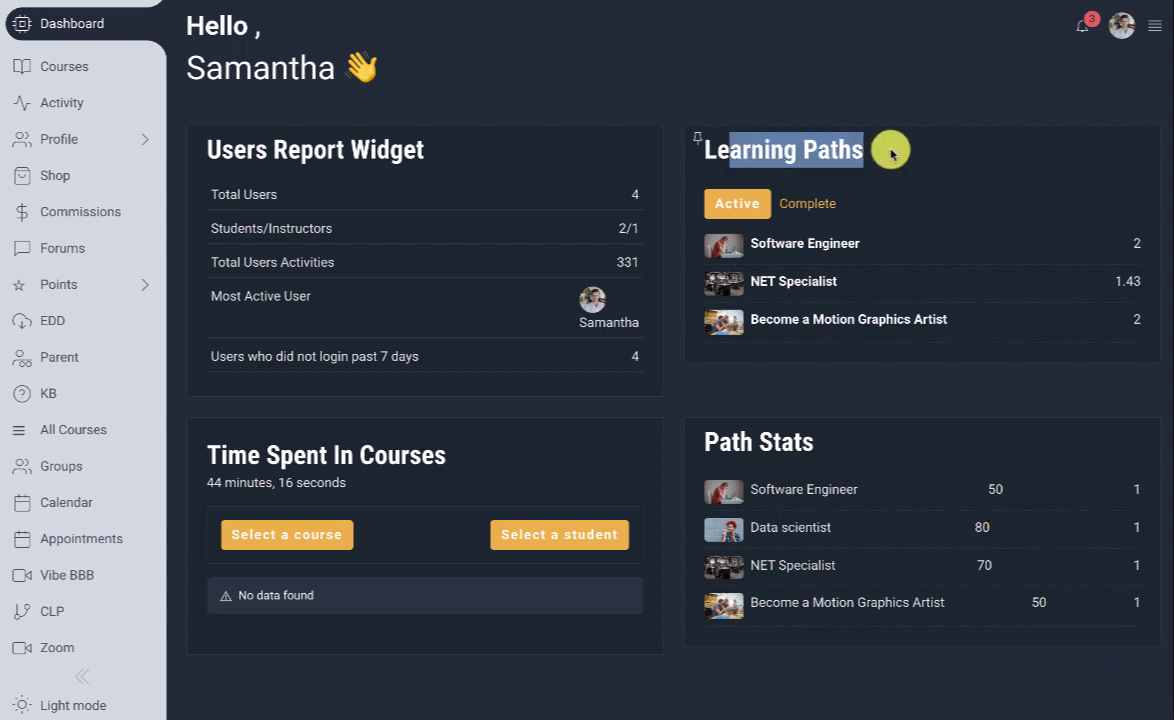
click(891, 153)
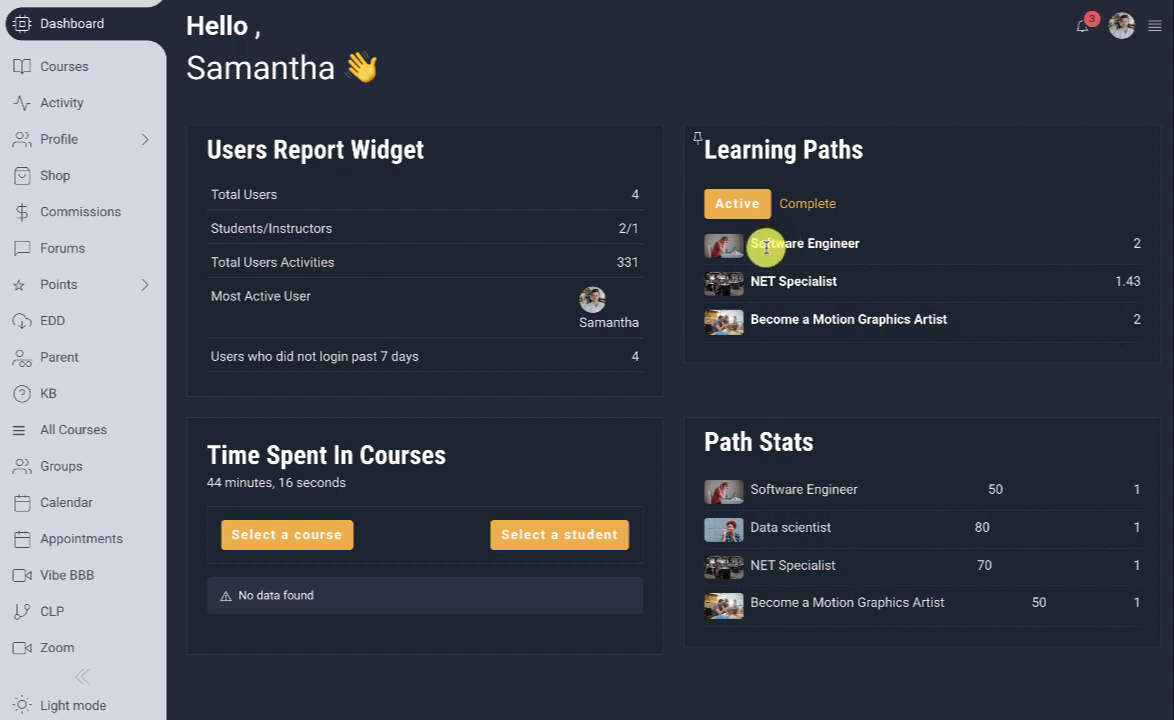
drag(779, 243, 1087, 247)
drag(769, 283, 1095, 293)
click(836, 319)
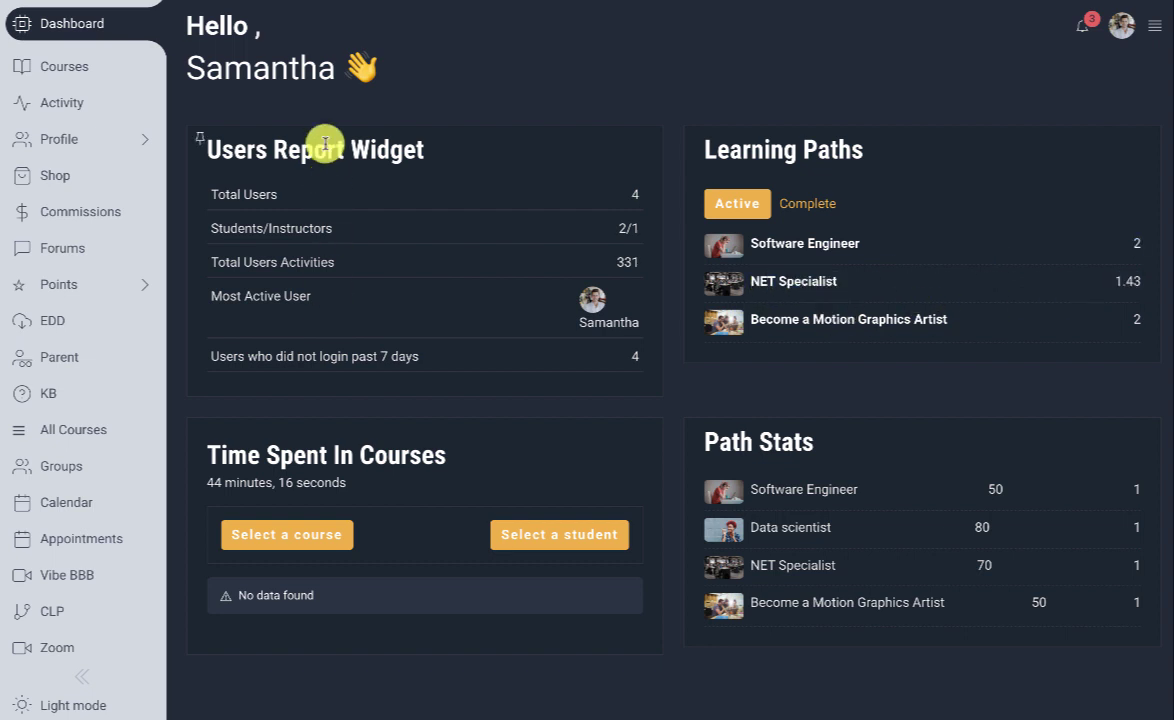
click(63, 612)
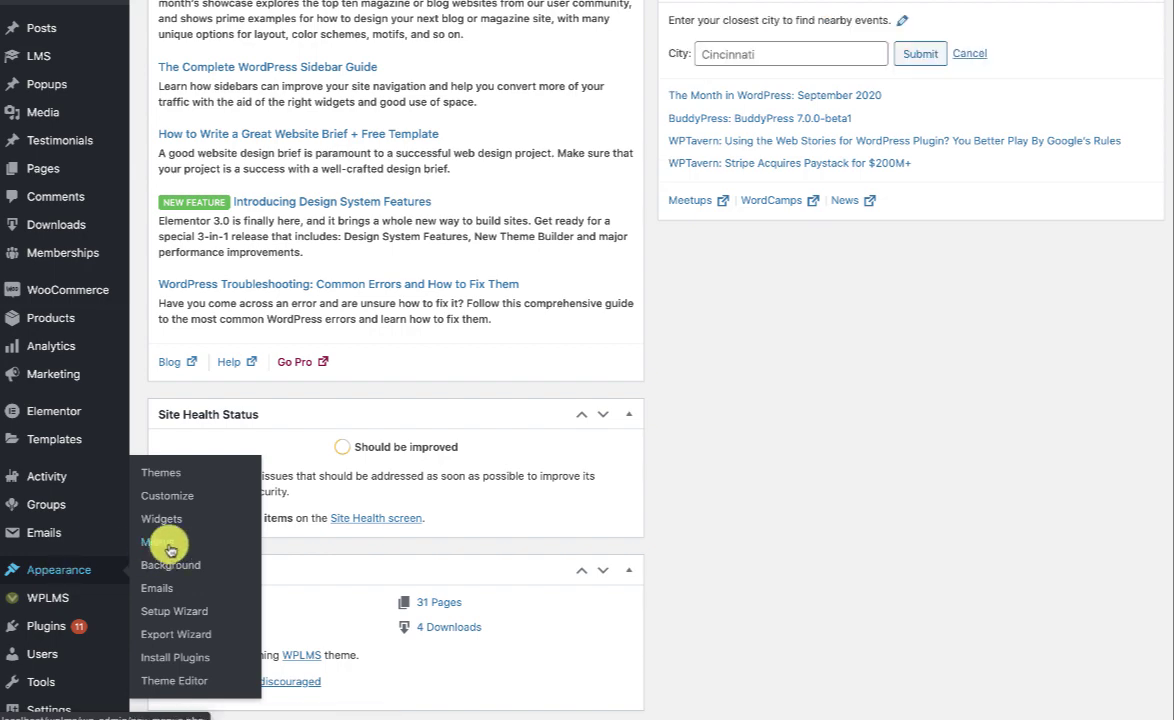
Inspect the CLP custom menu item's settings, including its bp-menu bp-clp-nav CSS classes.
click(169, 548)
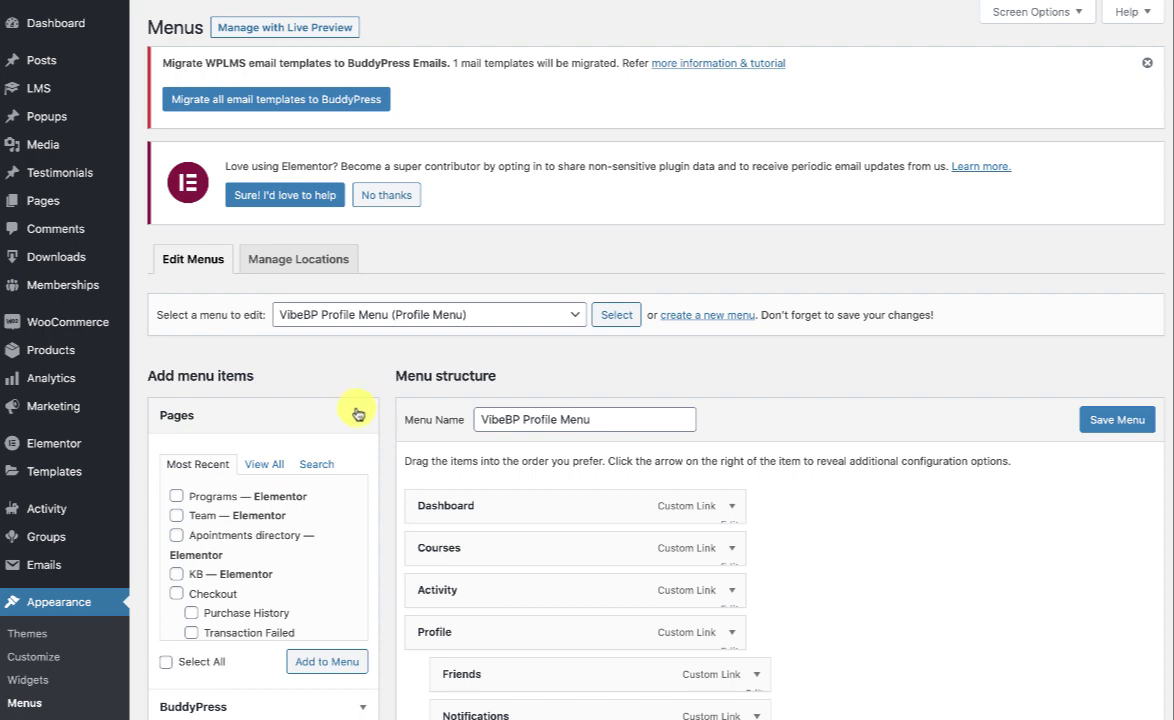
click(358, 414)
click(300, 357)
scroll(248, 540, down, 5)
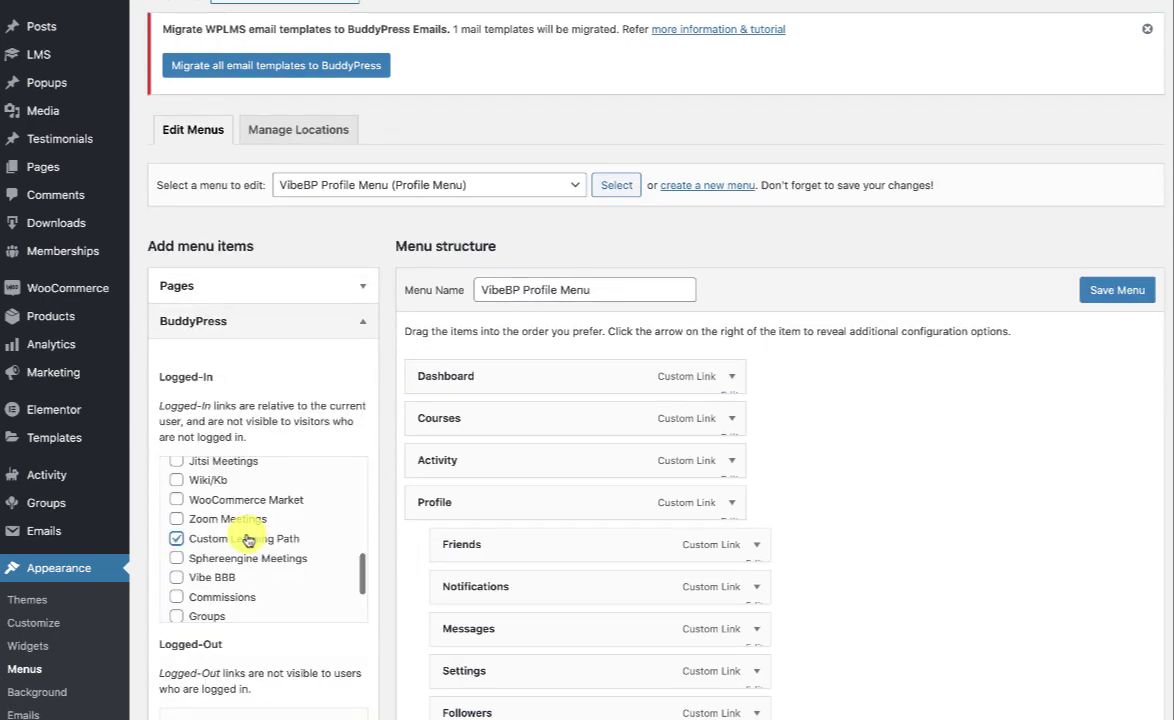
scroll(780, 450, down, 10)
click(730, 401)
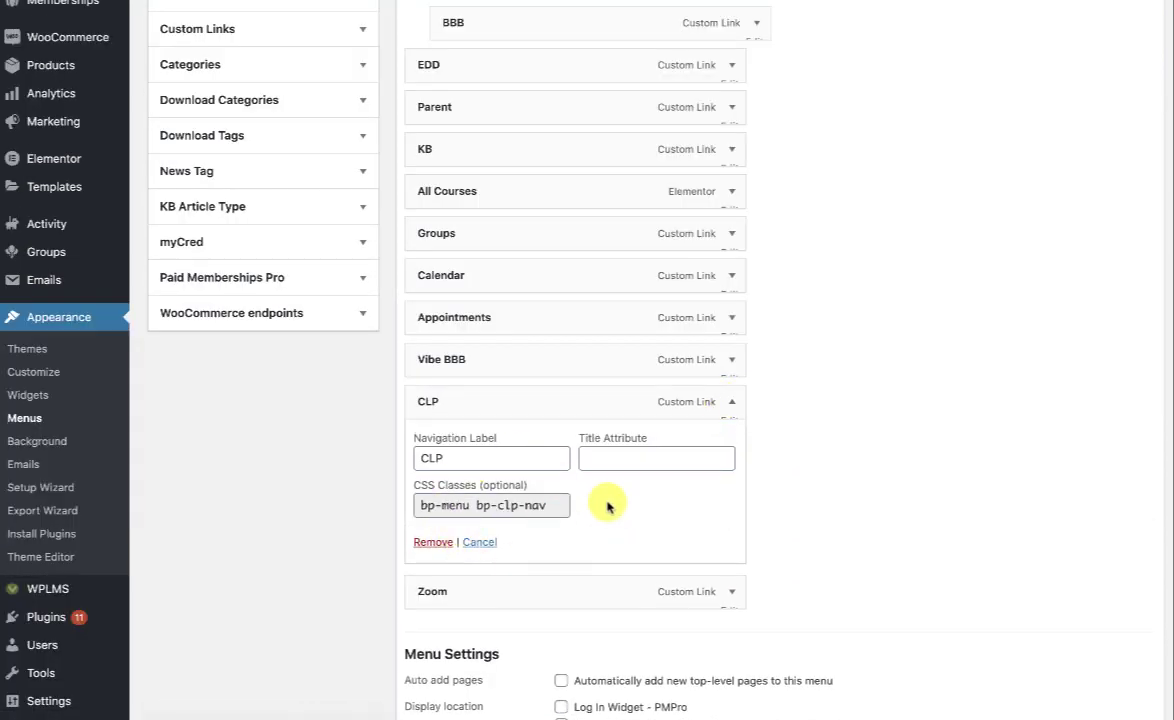
click(709, 452)
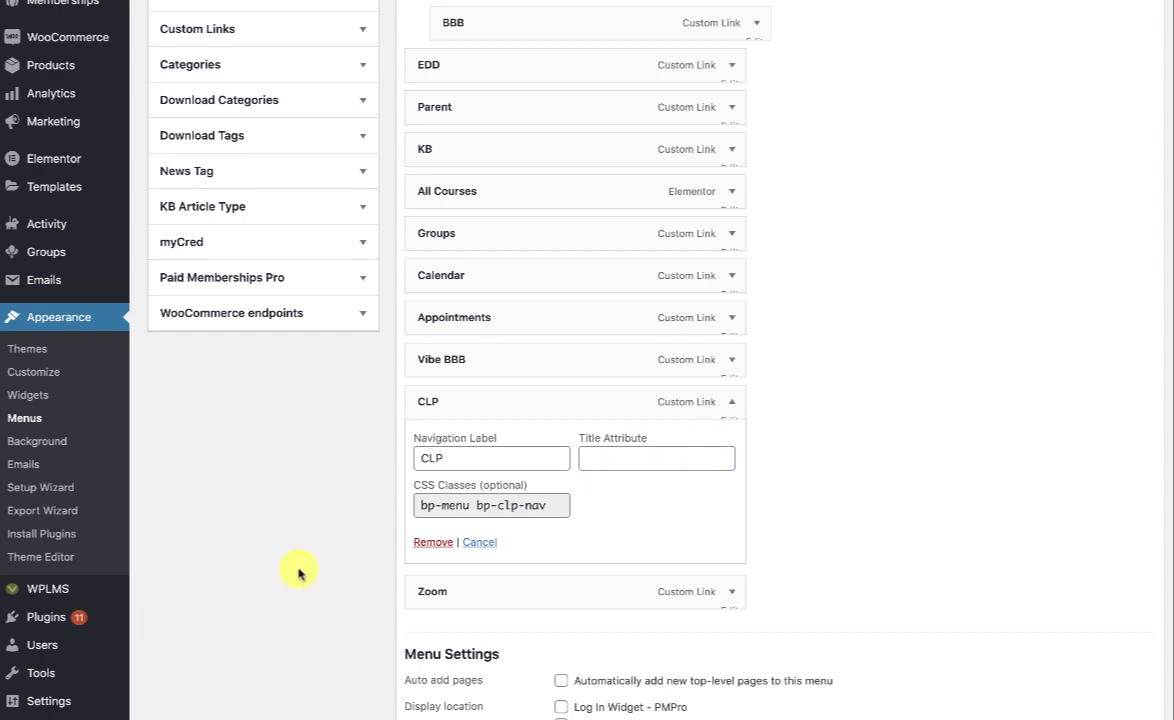
Scroll past Menu Settings and go to Vibe BP > Settings.
scroll(270, 600, down, 4)
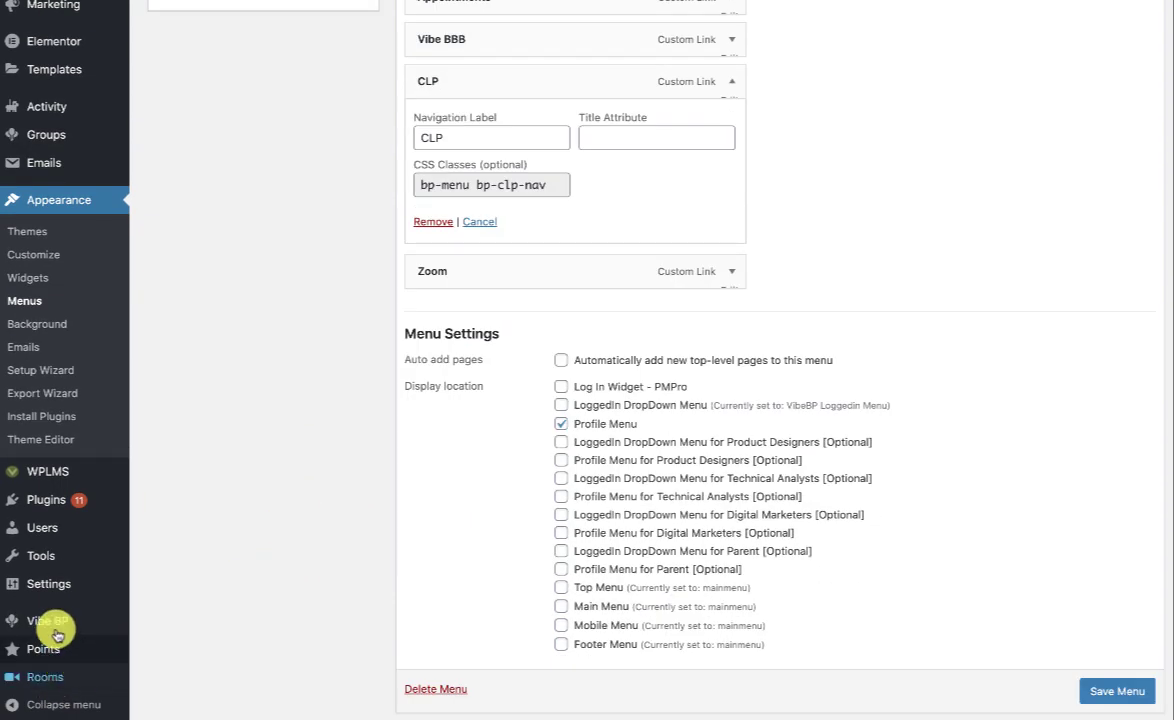
mouse_move(50, 620)
click(180, 643)
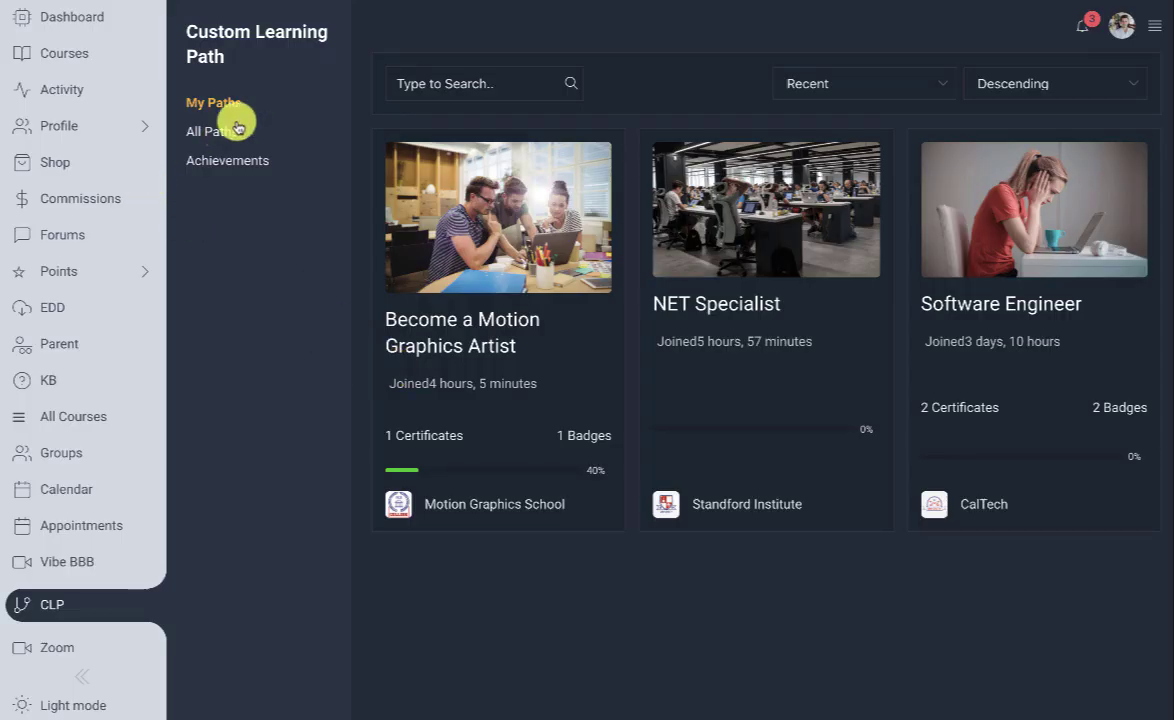
Browse All Paths and open the Software Engineer path to review its awards and steps.
click(212, 131)
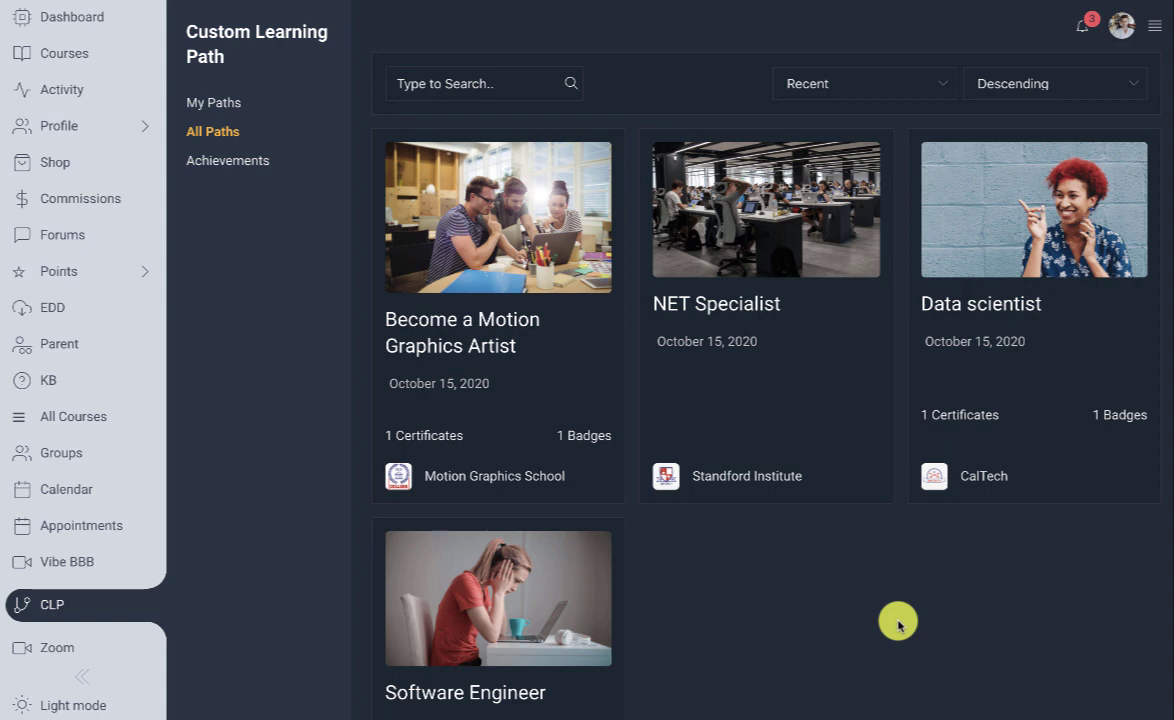
scroll(1115, 385, down, 2)
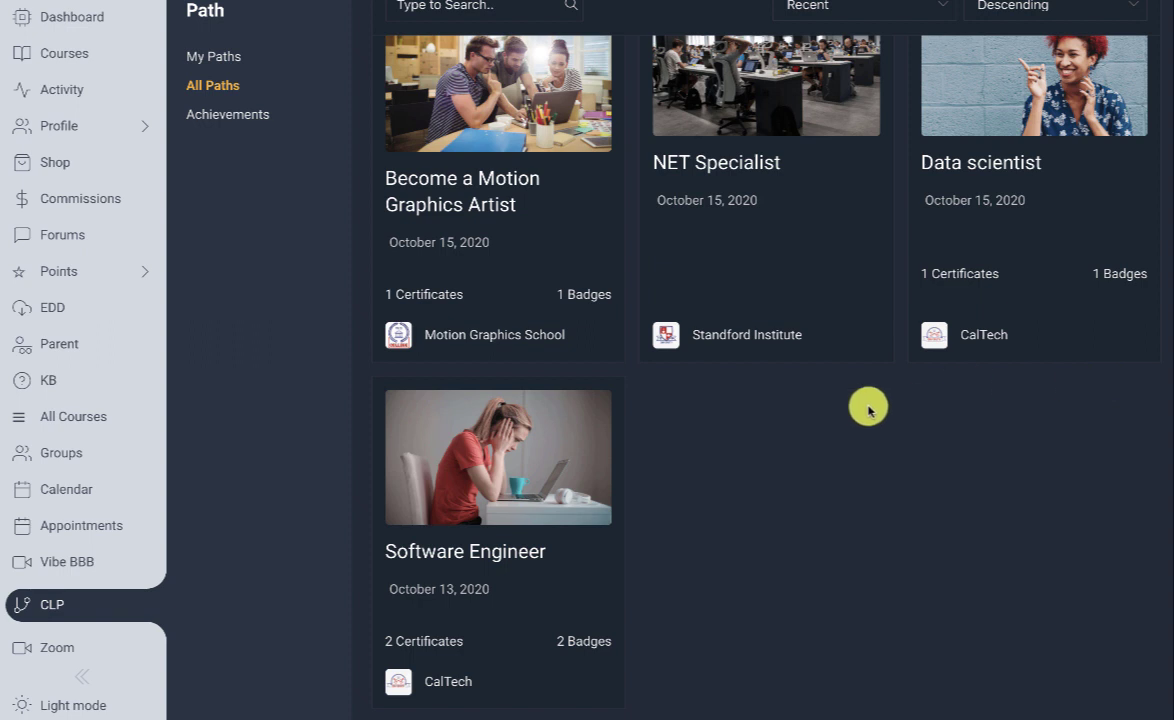
scroll(855, 408, up, 1)
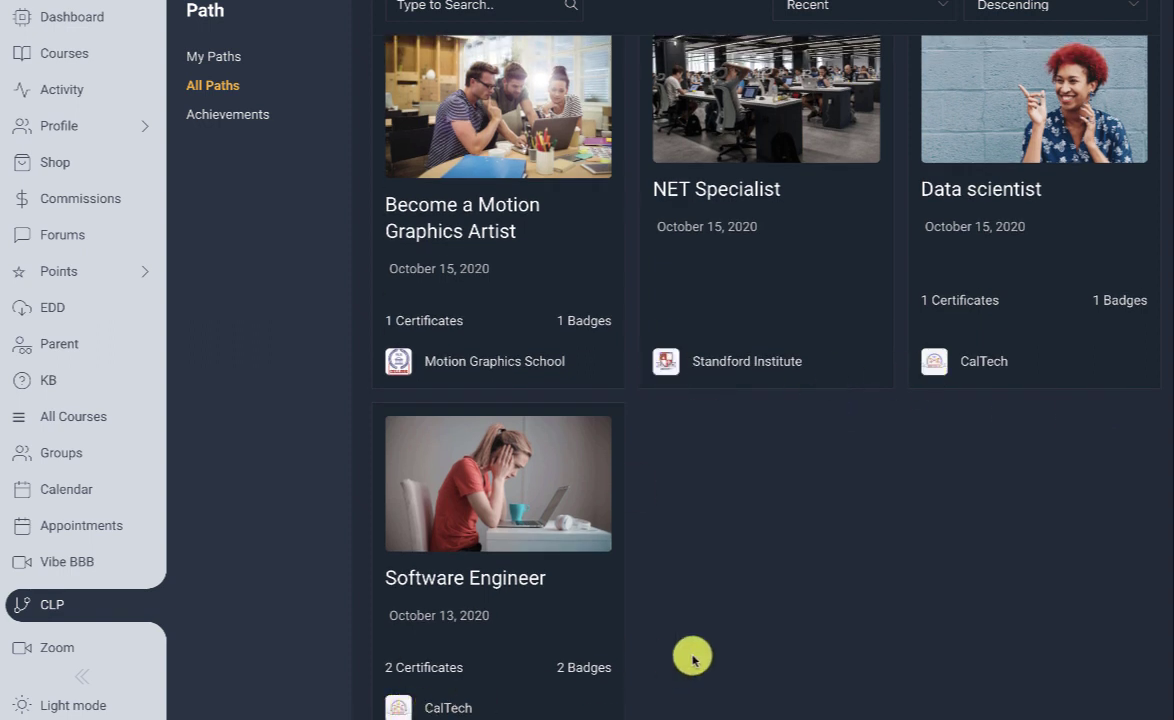
scroll(693, 659, up, 2)
click(478, 549)
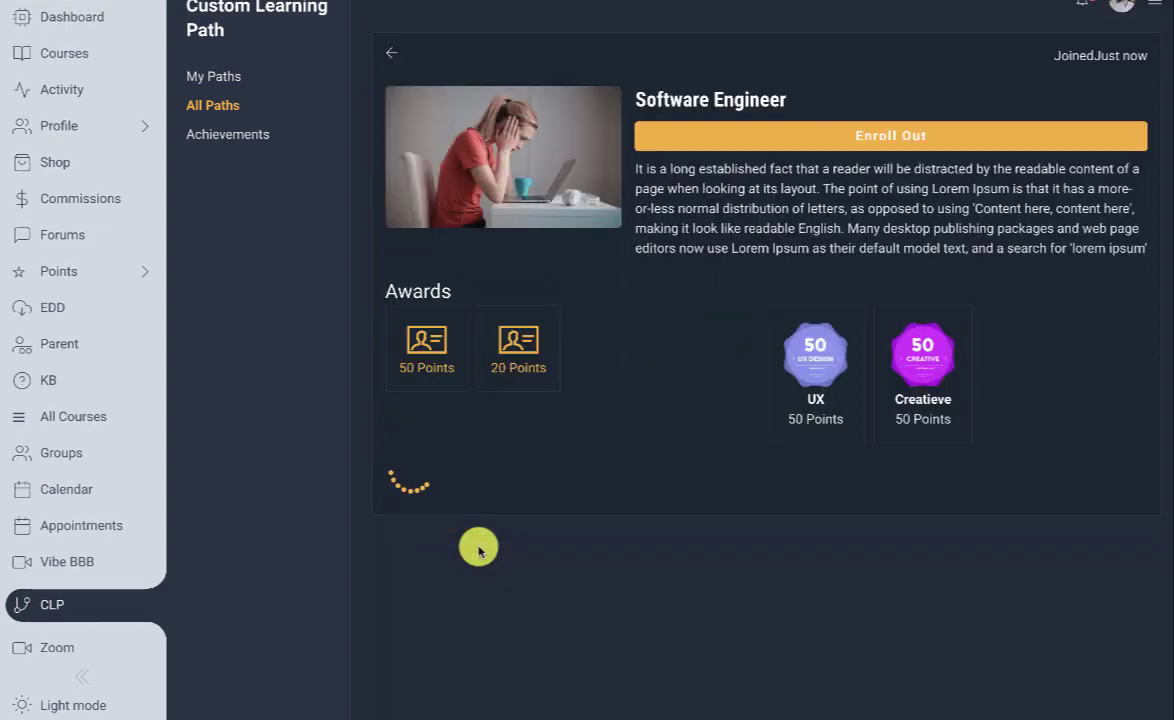
scroll(480, 545, up, 2)
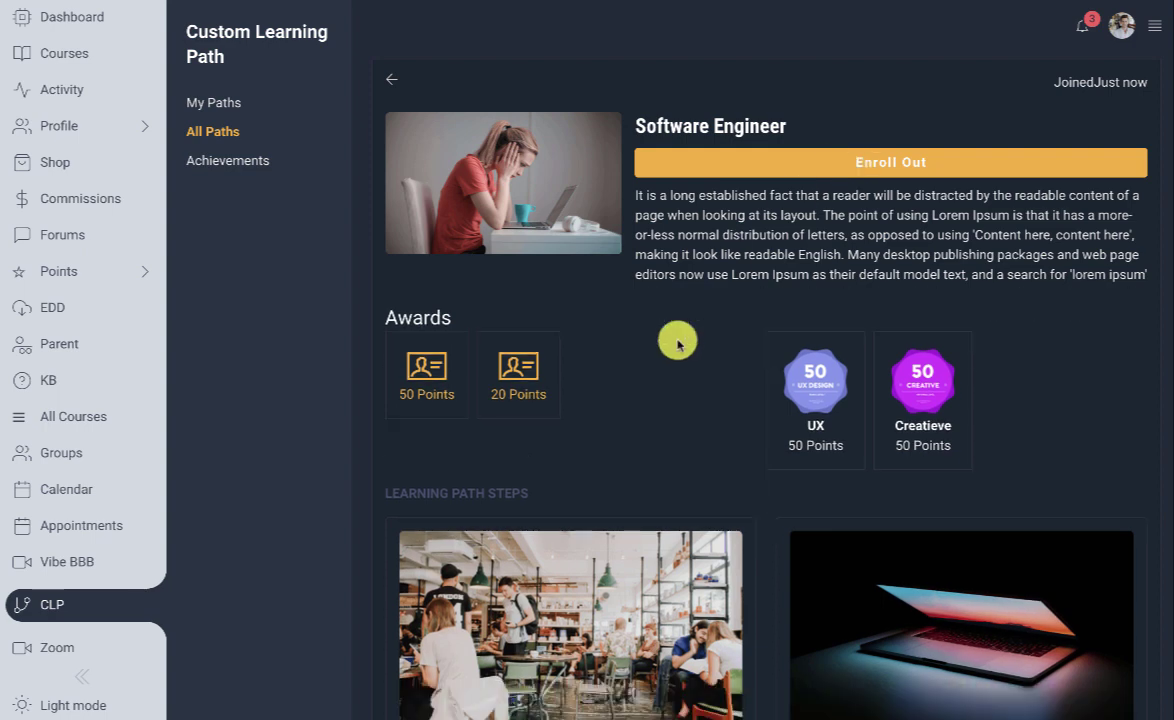
scroll(624, 358, down, 2)
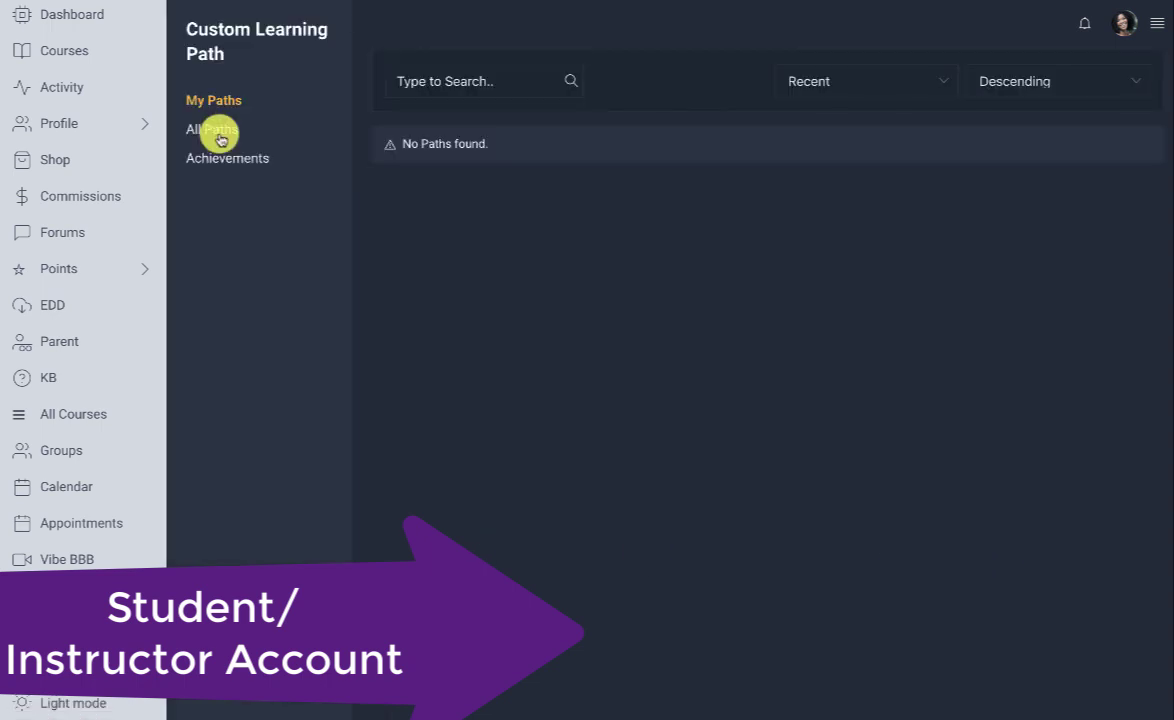
Open NET Specialist from All Paths and review step 1: 'Complete any course' for 10 Points.
click(208, 139)
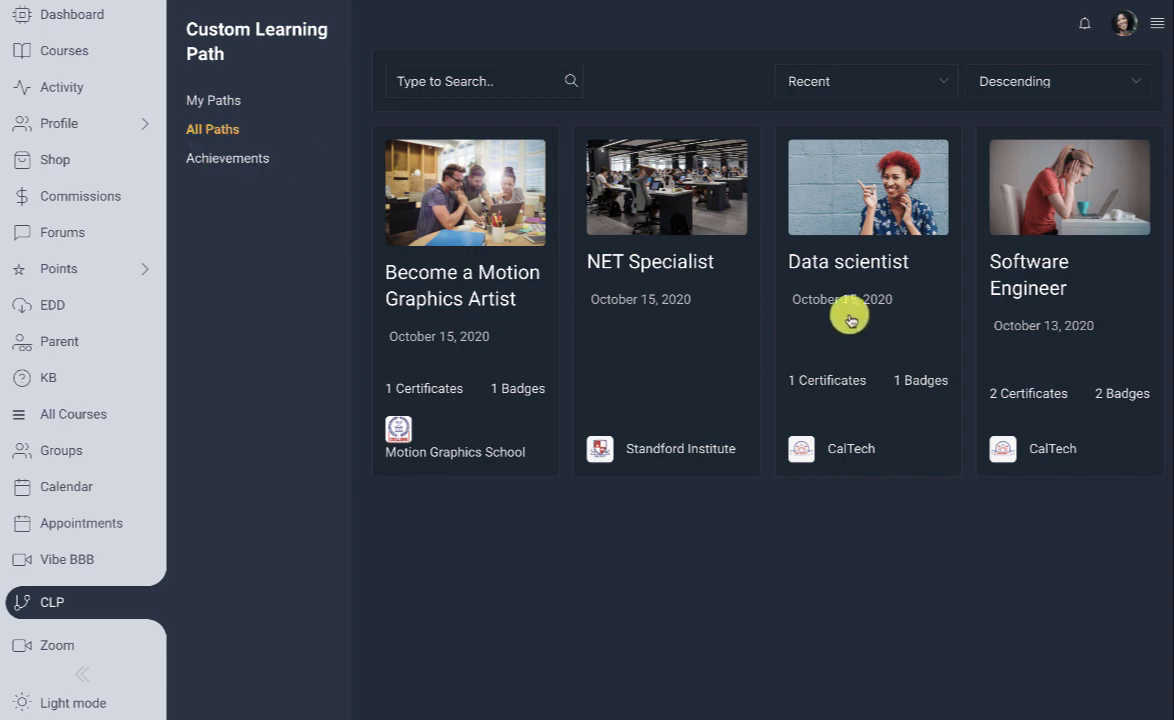
click(580, 240)
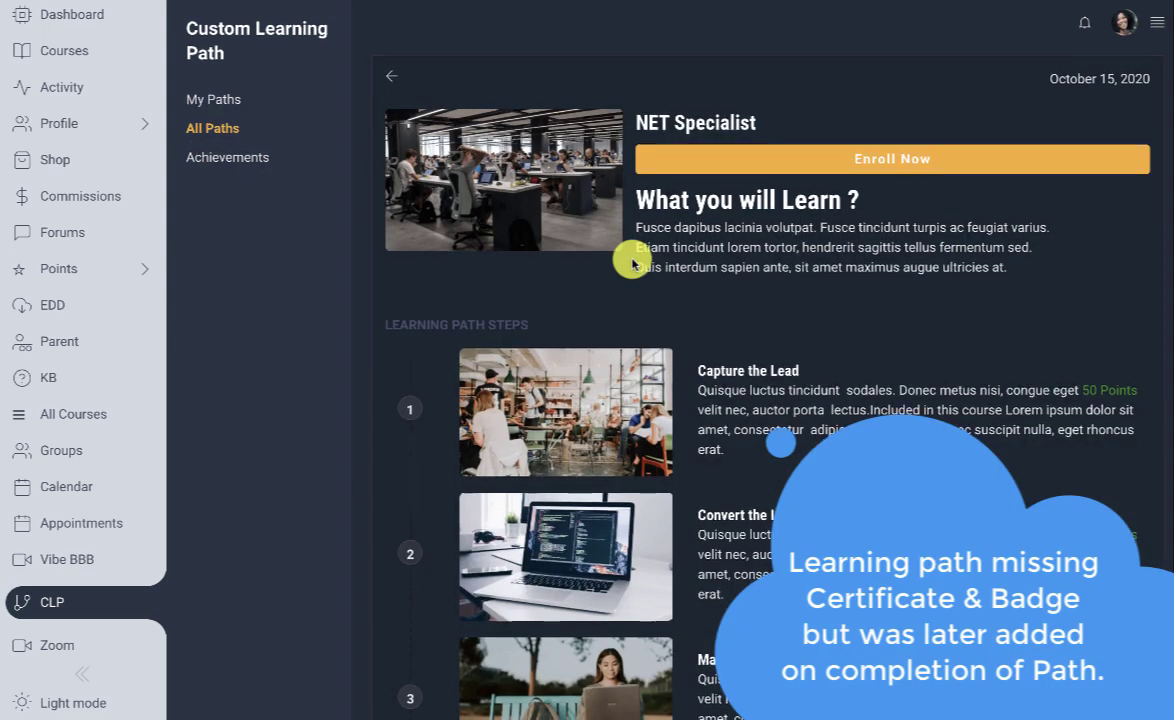
scroll(632, 262, down, 3)
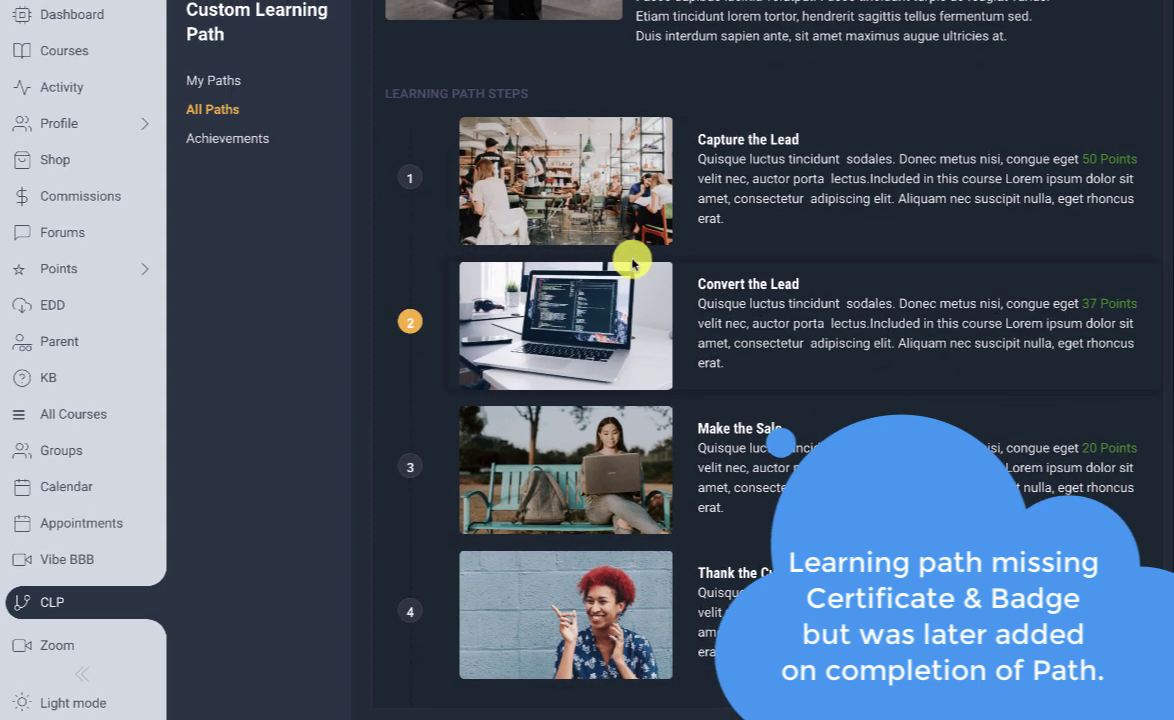
scroll(449, 396, up, 3)
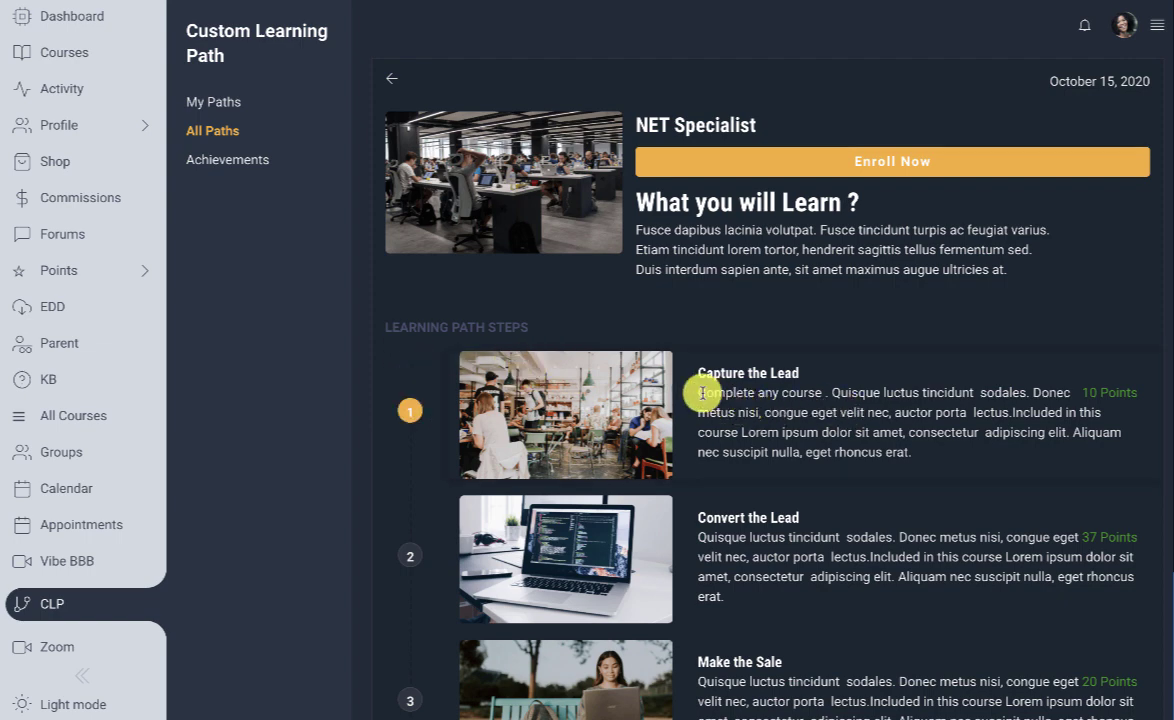
drag(697, 393, 812, 392)
double_click(1090, 392)
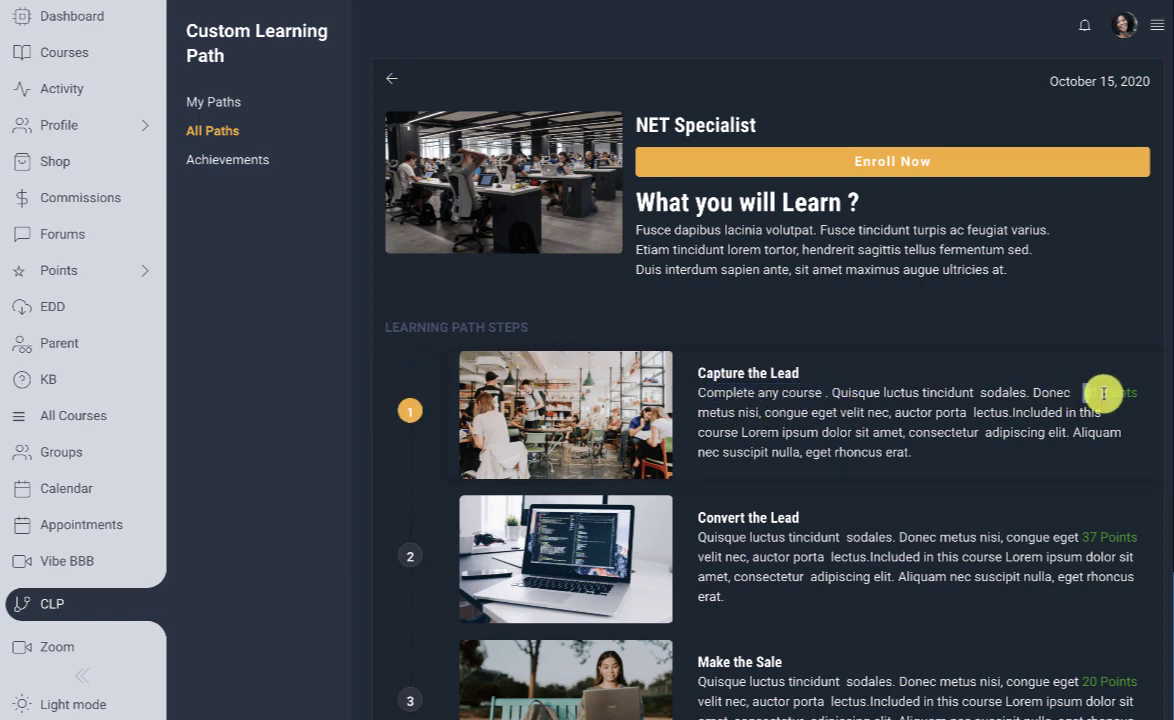
Enroll in NET Specialist and confirm it appears under My Paths at 0%.
scroll(978, 436, down, 3)
scroll(971, 441, up, 3)
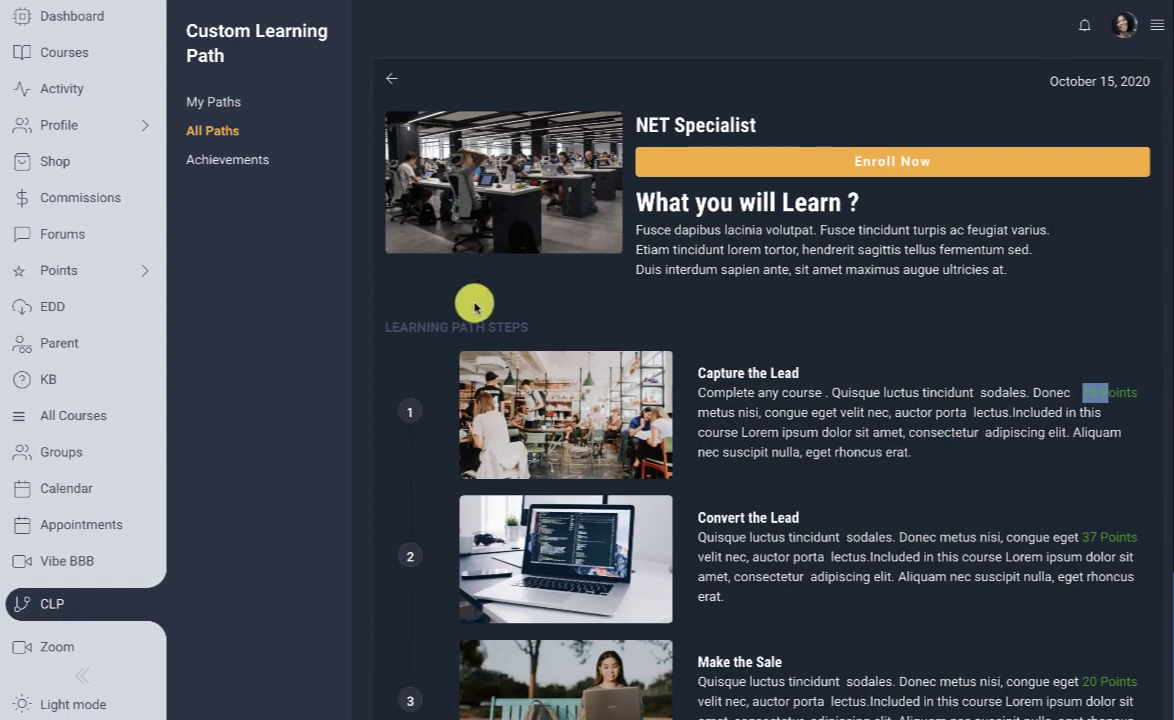
click(763, 165)
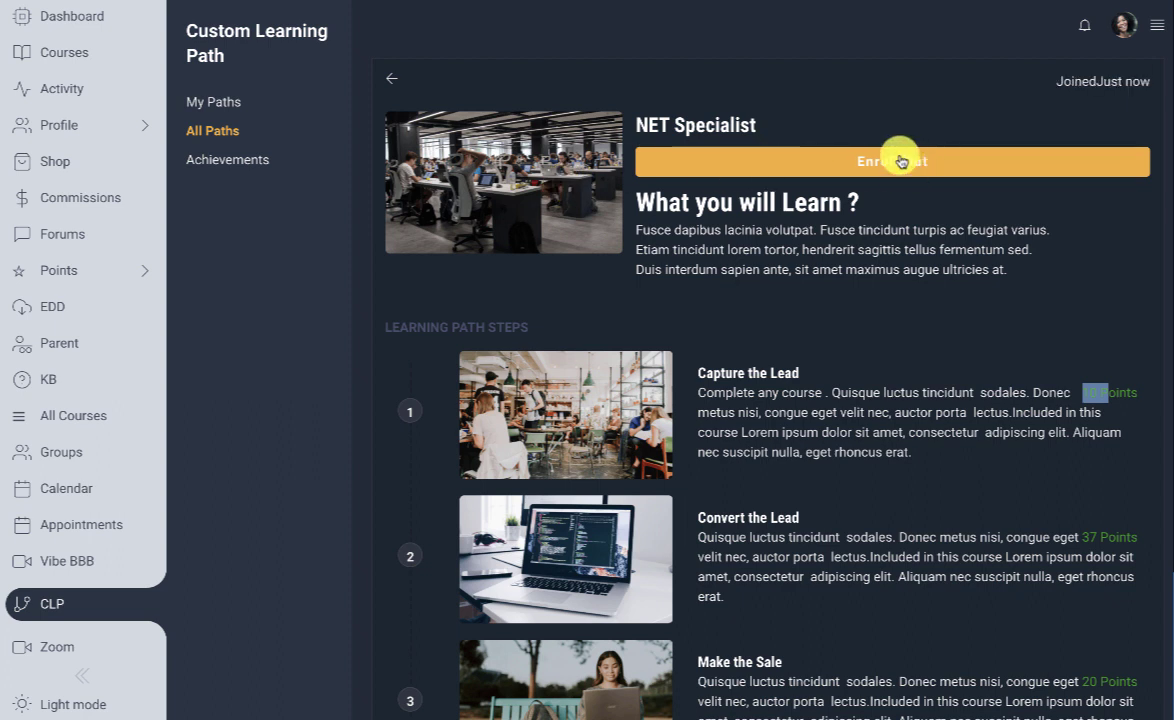
click(224, 103)
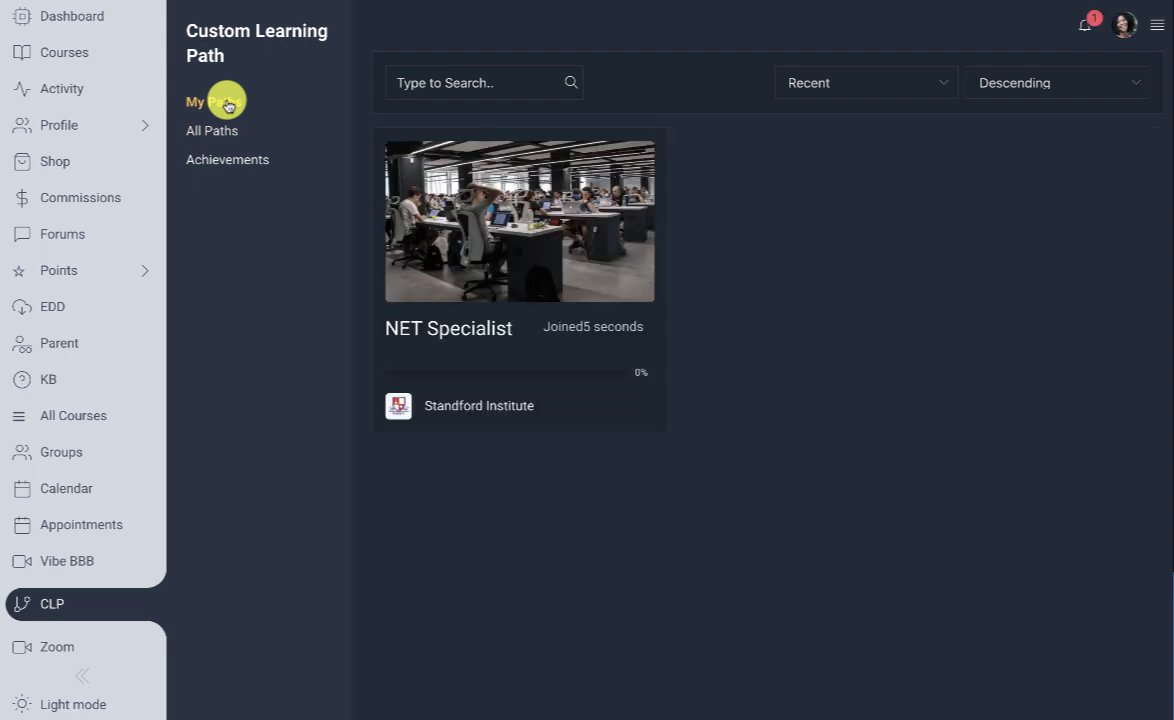
Review the completed NET Specialist steps, then view its certificate and Creative badge in Achievements.
click(479, 334)
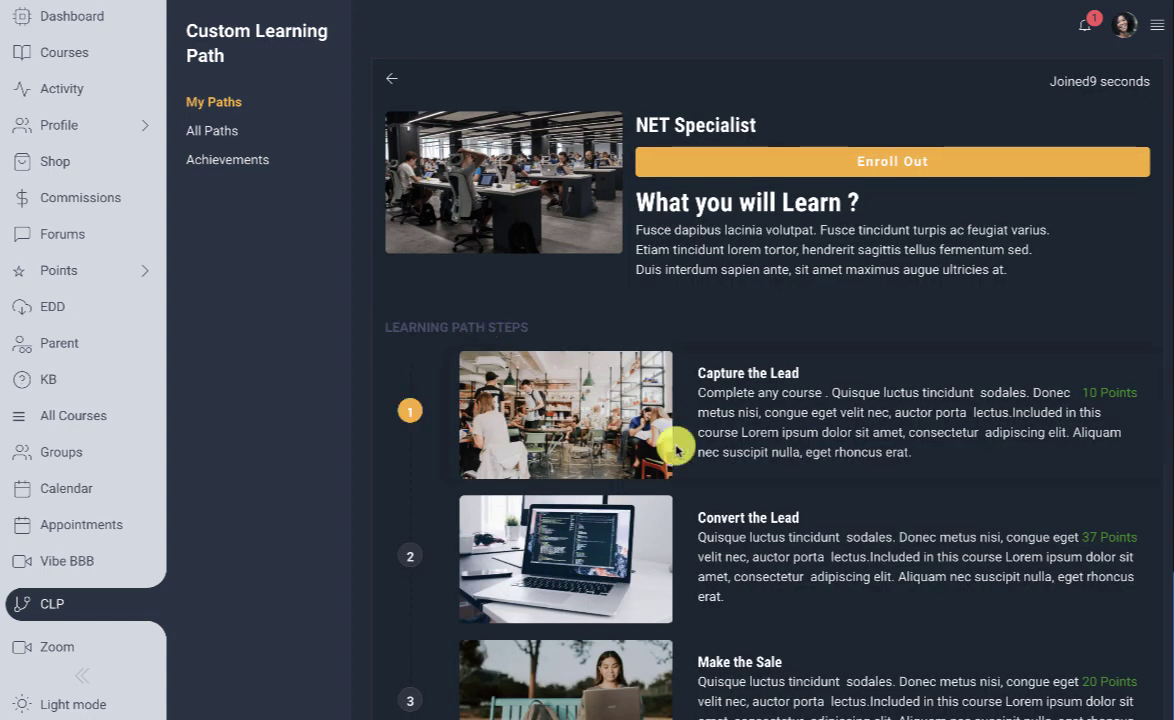
double_click(716, 393)
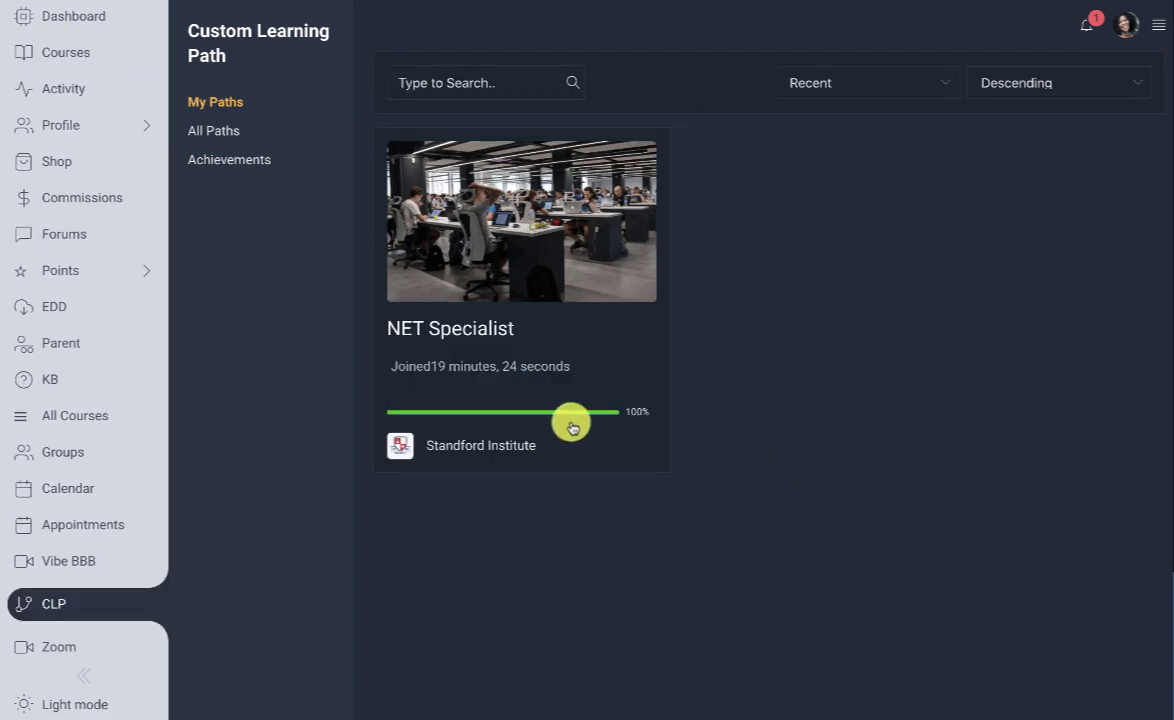
click(482, 334)
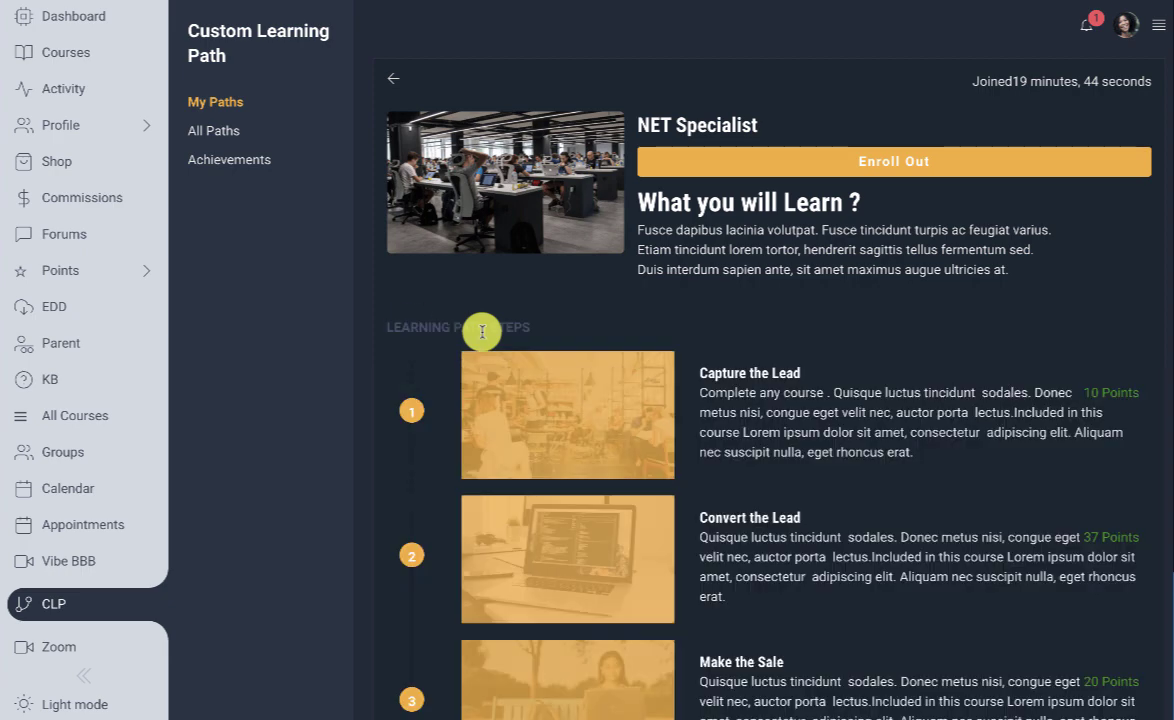
scroll(754, 400, down, 3)
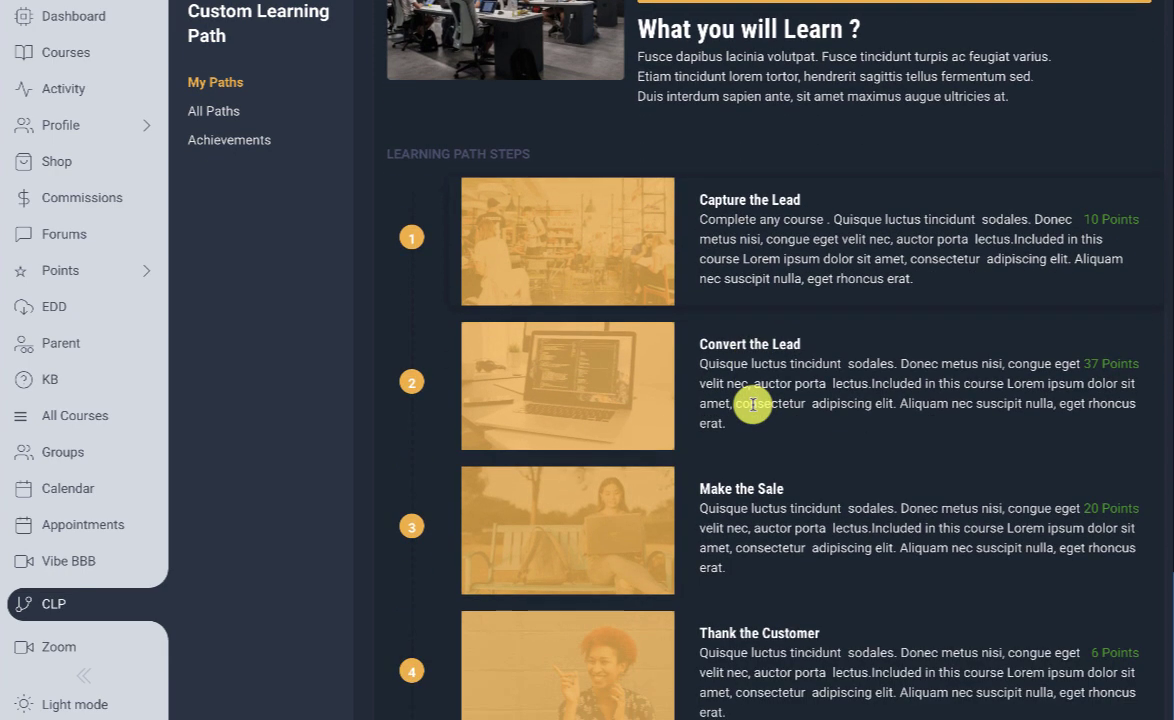
scroll(808, 253, down, 1)
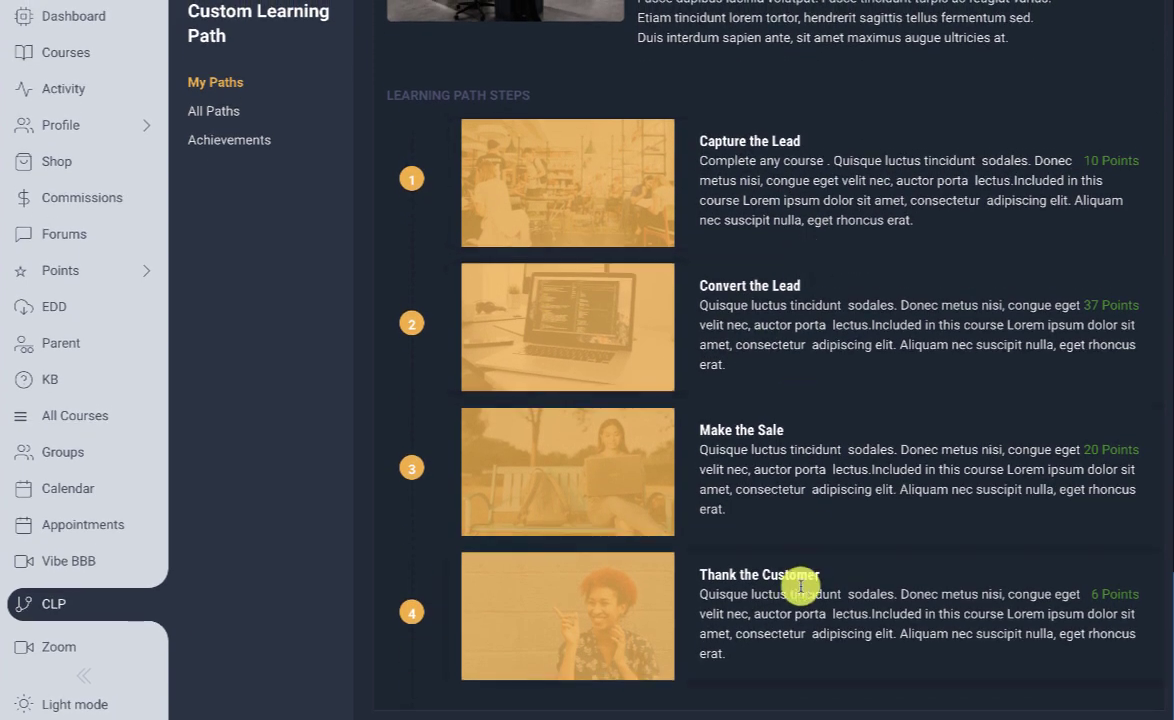
scroll(801, 614, up, 5)
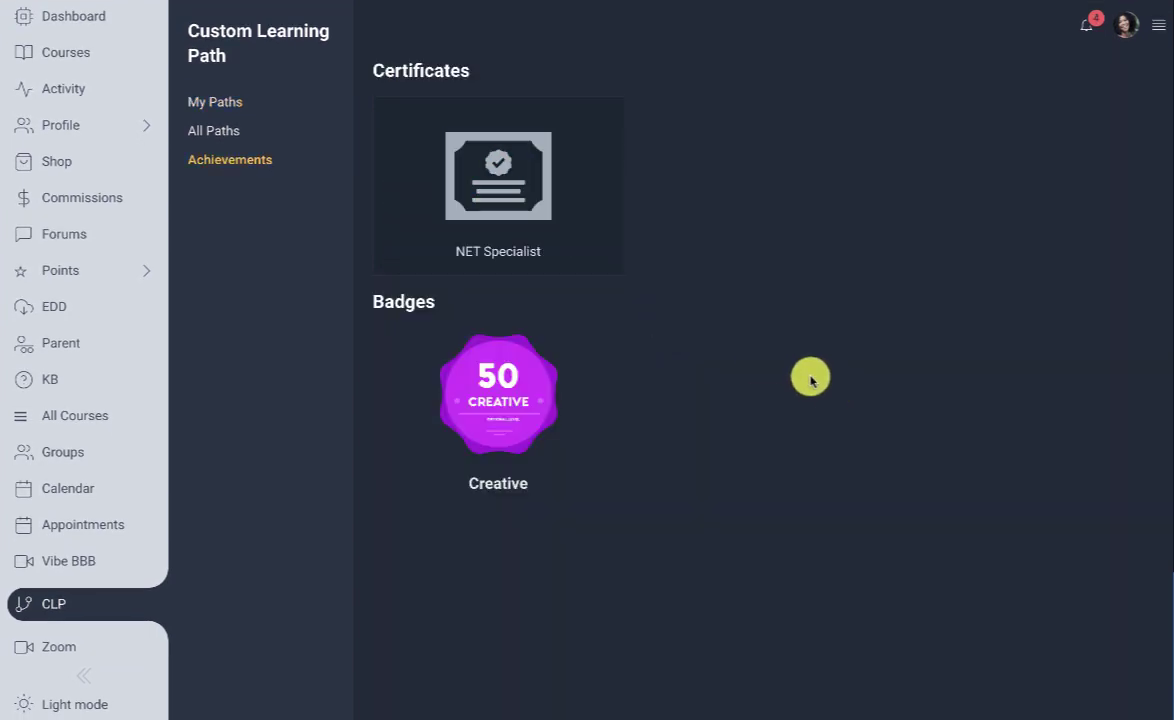
click(226, 104)
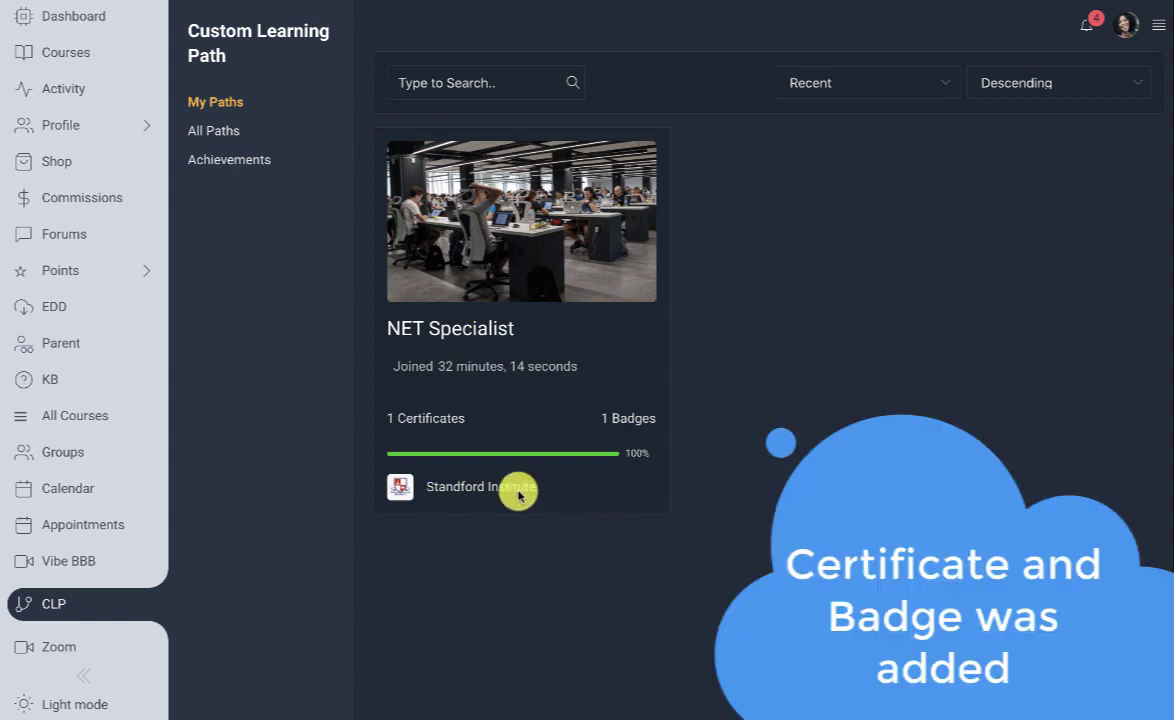
click(231, 162)
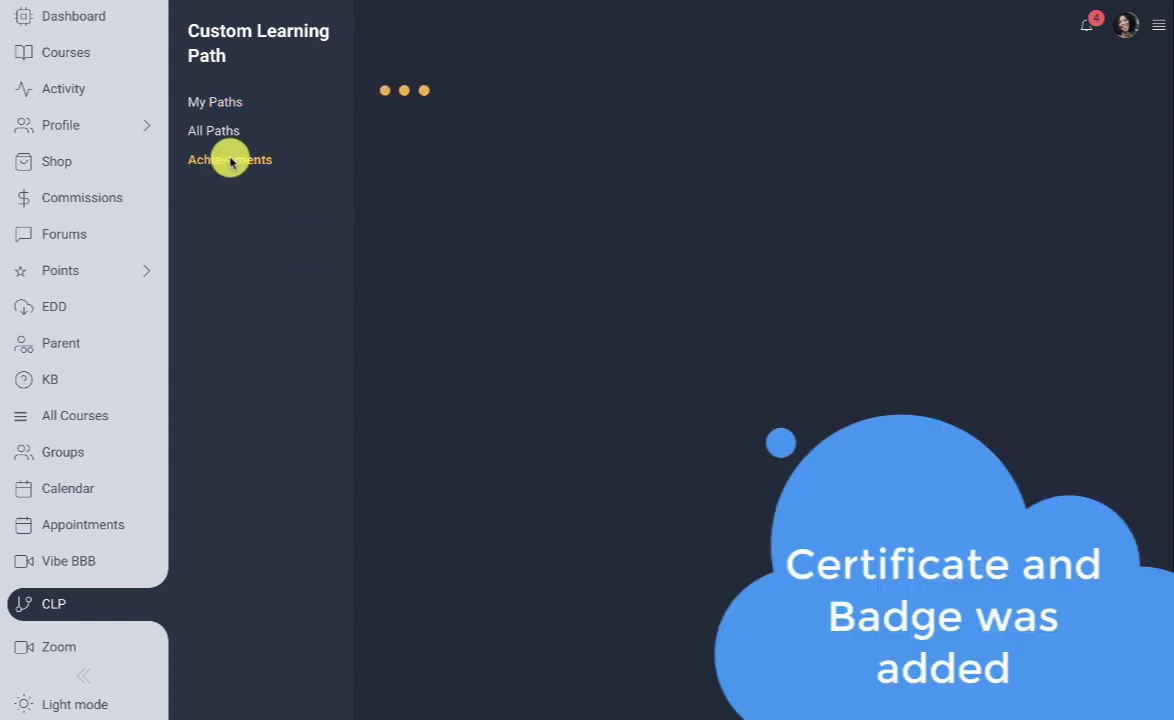